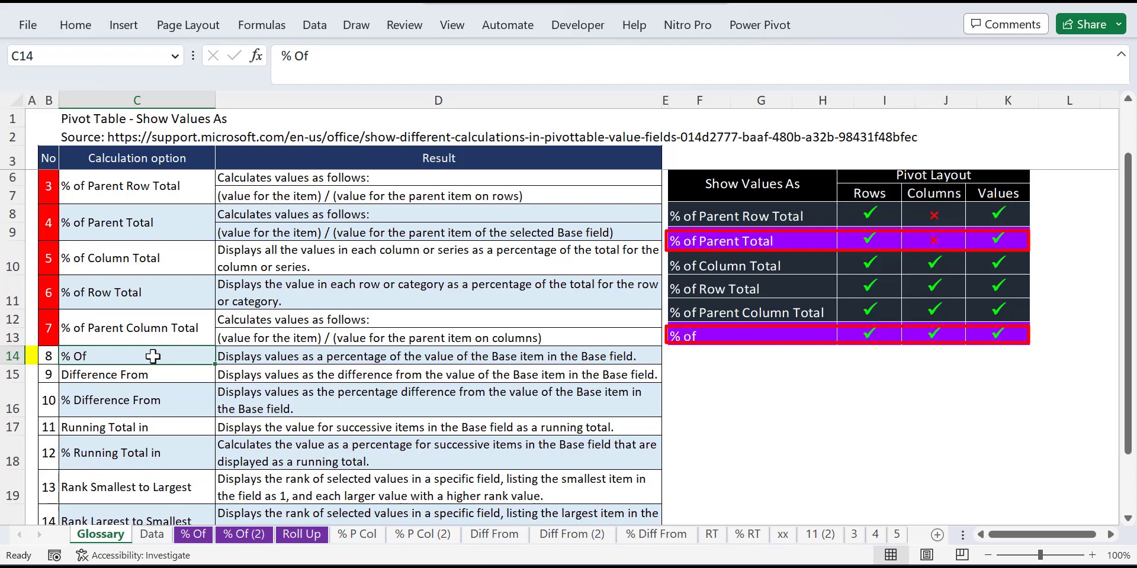
- Go to the % Of worksheet and select Bike World's Bike Stand sales in the upper pivot table
key(ctrl+Page_Down)
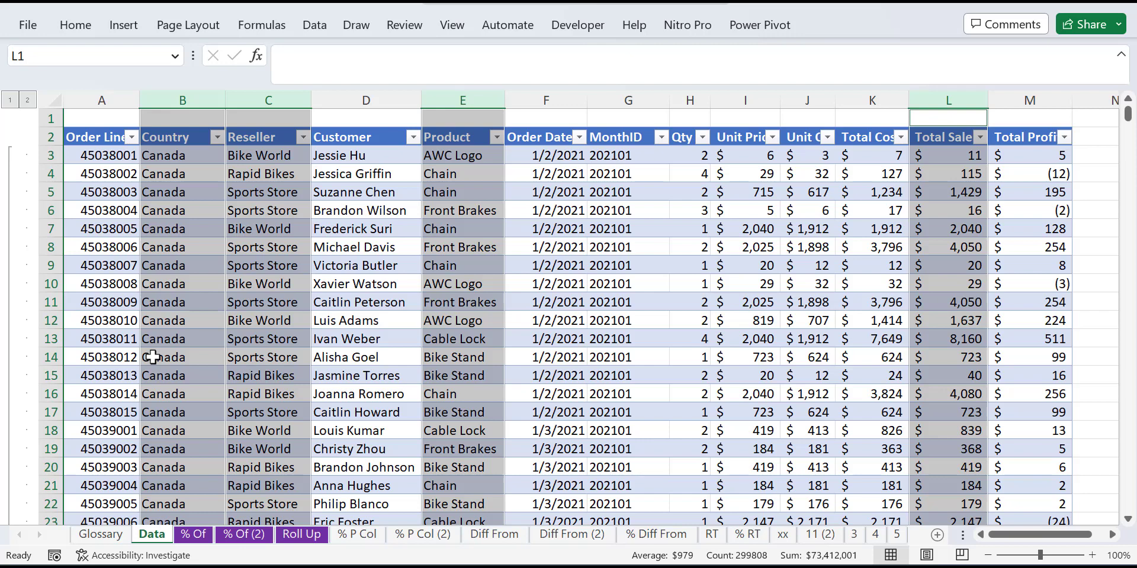
key(ctrl+Page_Down)
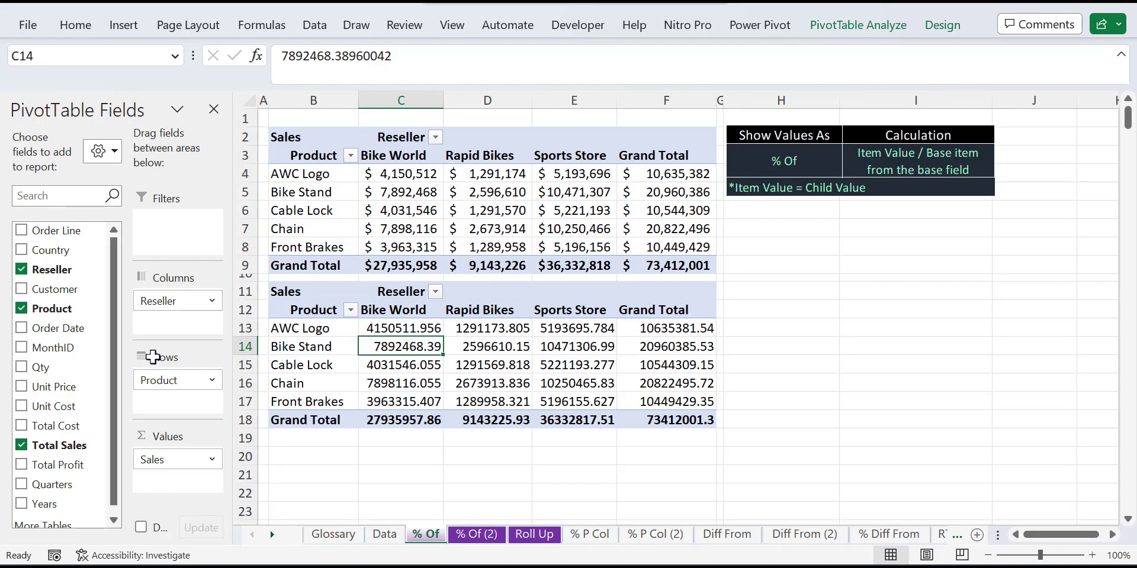
click(391, 197)
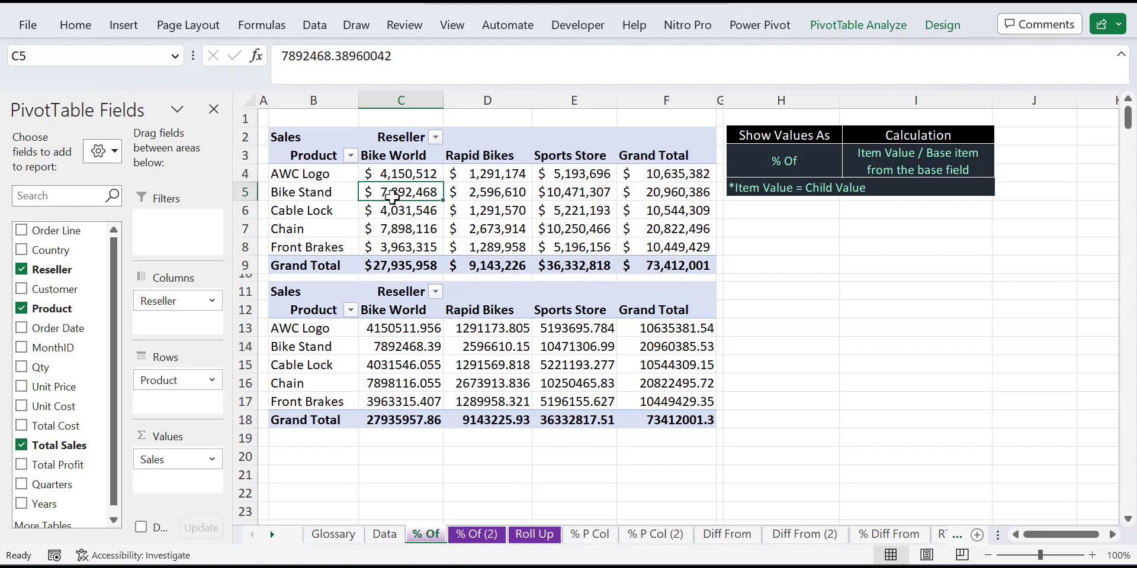
- Show the lower pivot table's Sales values as % Of, with Product as base field and AWC Logo as base item
click(390, 348)
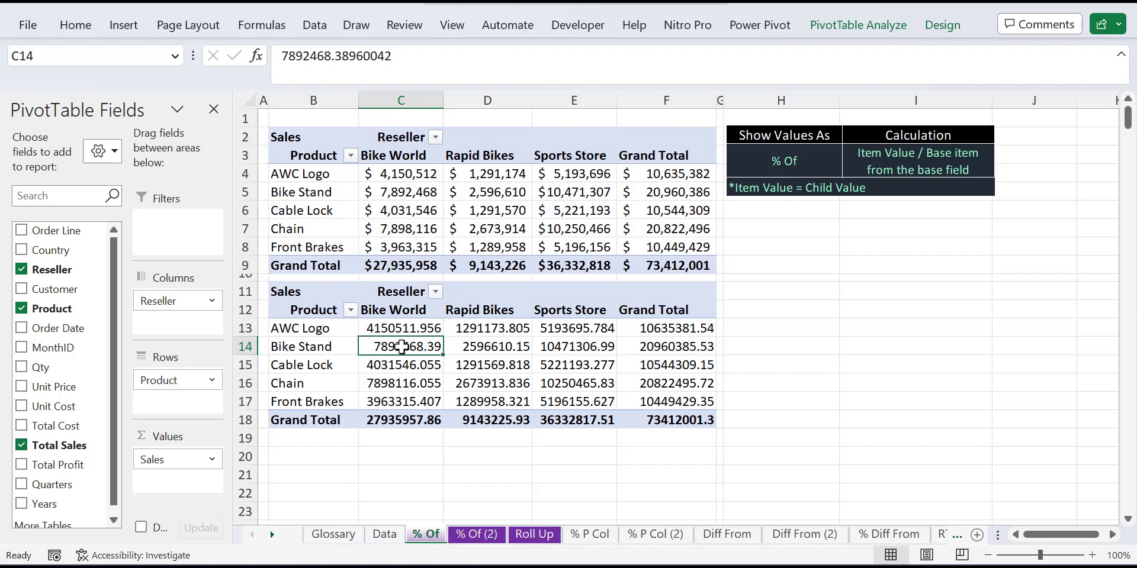
right_click(402, 347)
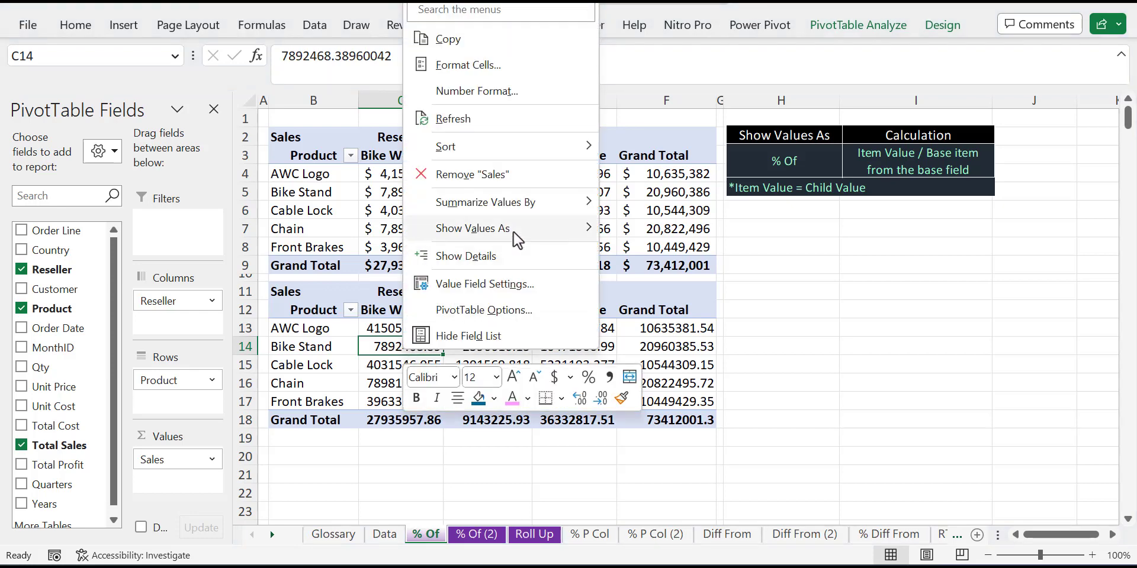
mouse_move(518, 237)
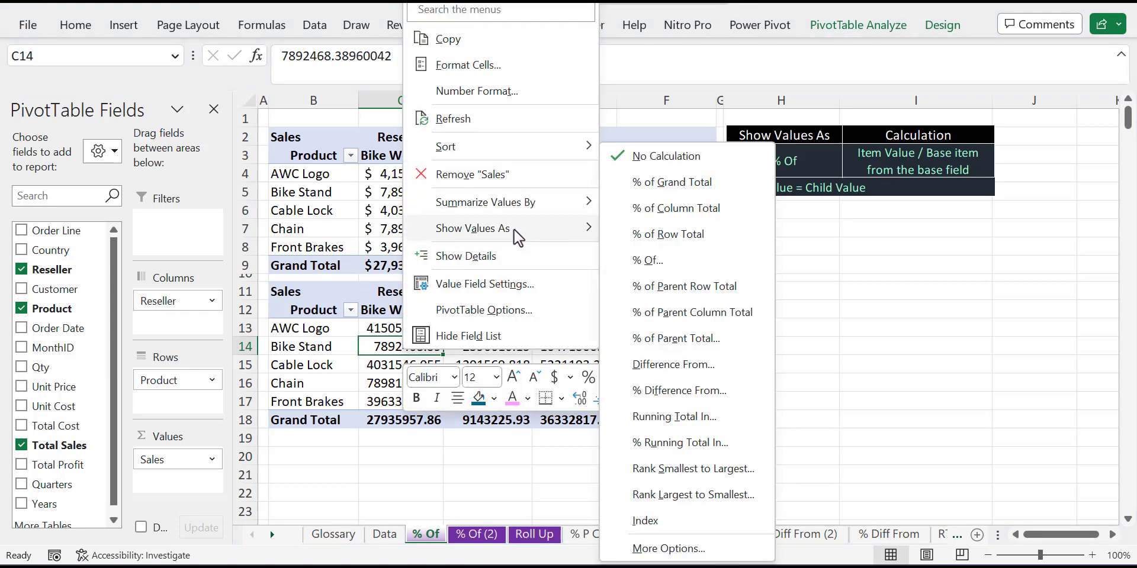
click(649, 261)
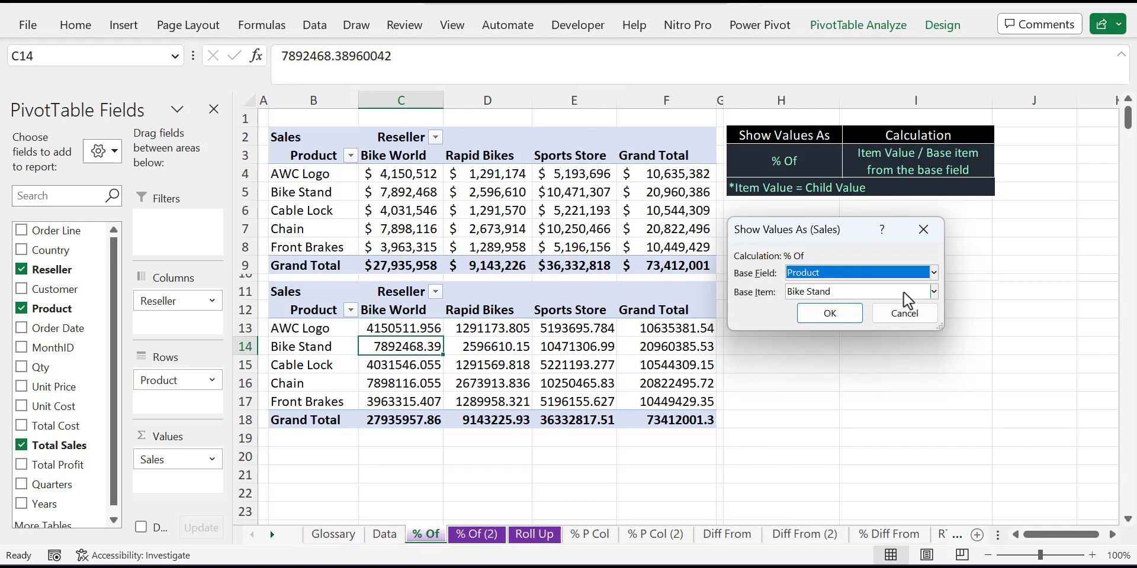
click(933, 273)
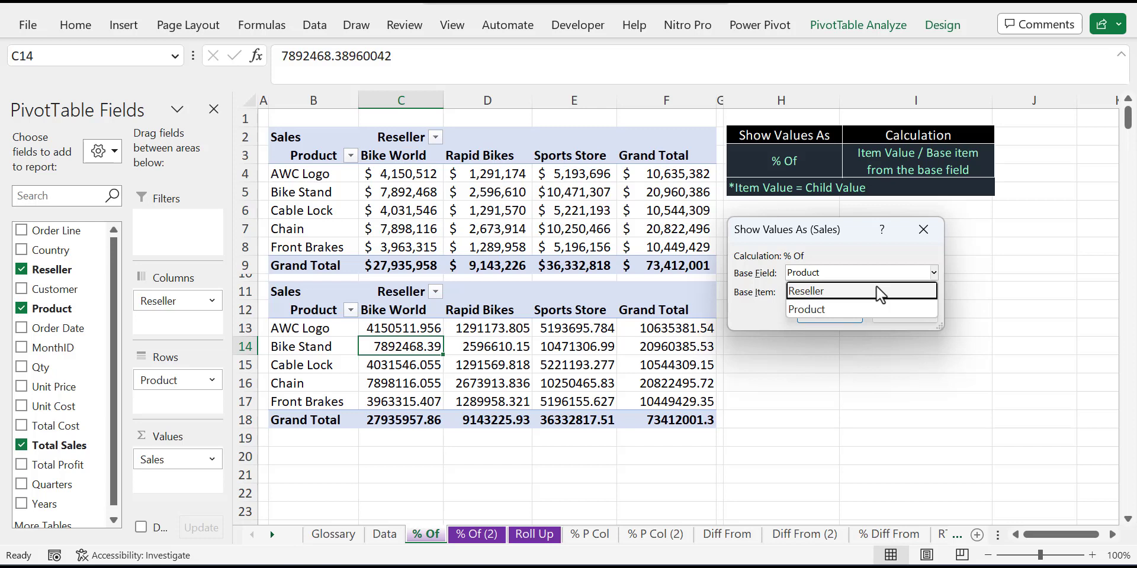
click(844, 312)
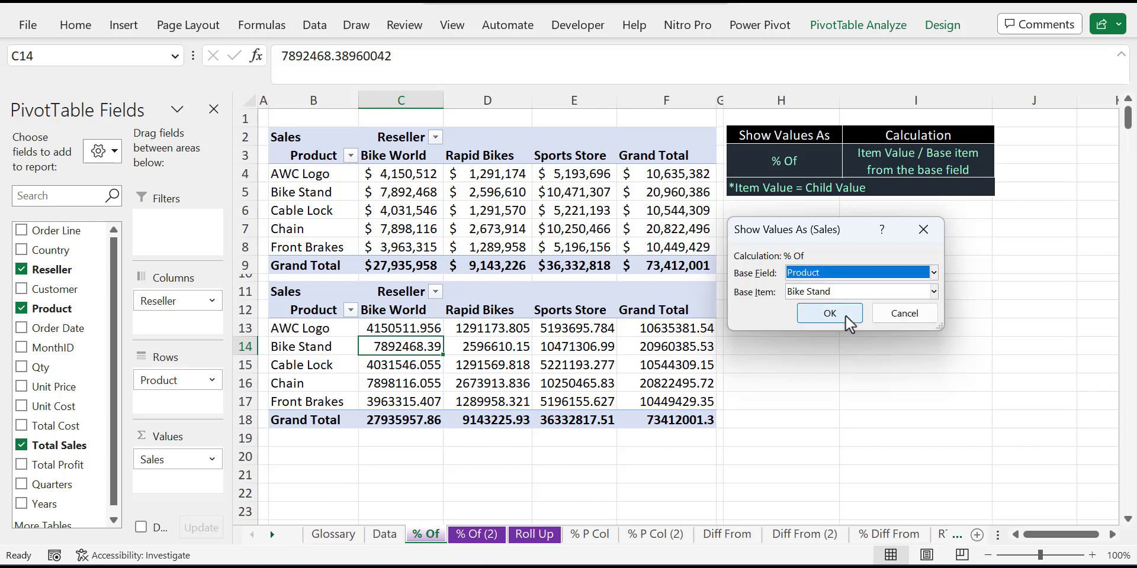
click(851, 292)
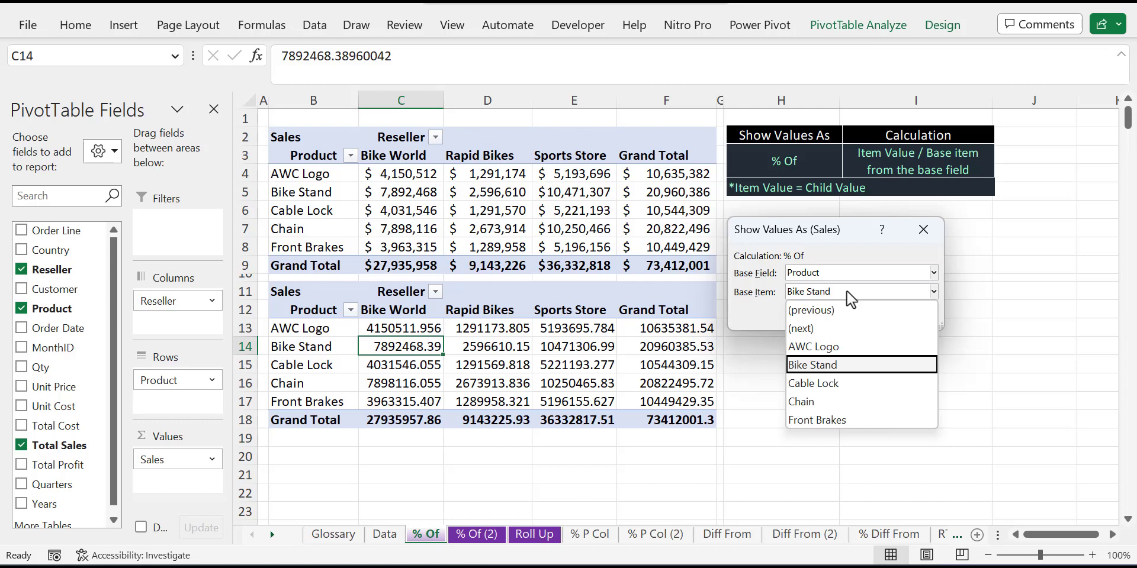
click(831, 347)
click(828, 315)
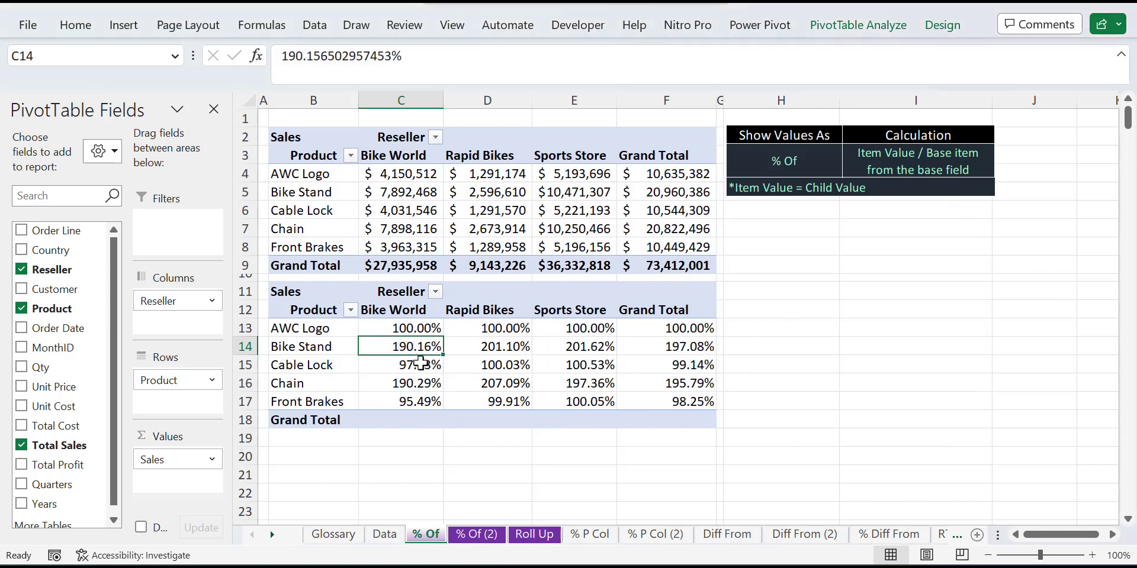
- Examine the Bike World percentages for each product against the AWC Logo base item in the lower pivot table
click(427, 323)
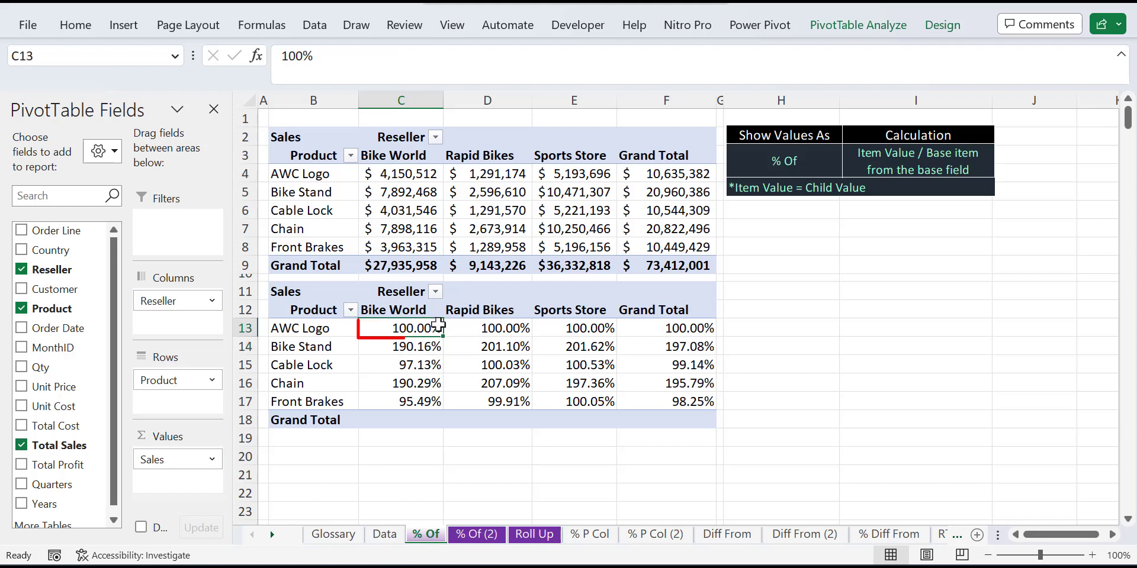
click(430, 355)
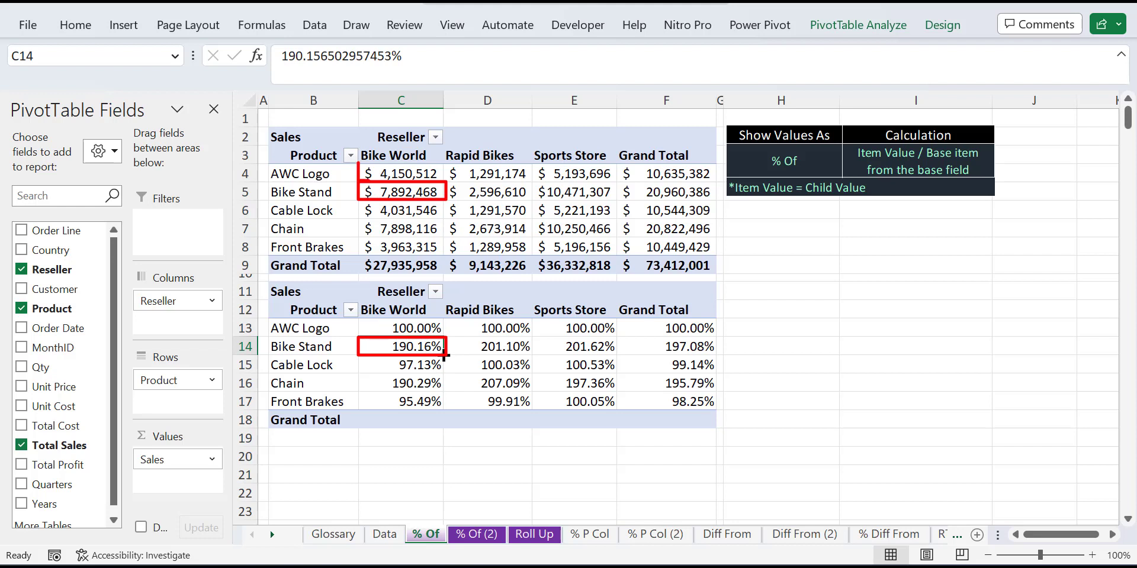
click(430, 366)
click(431, 382)
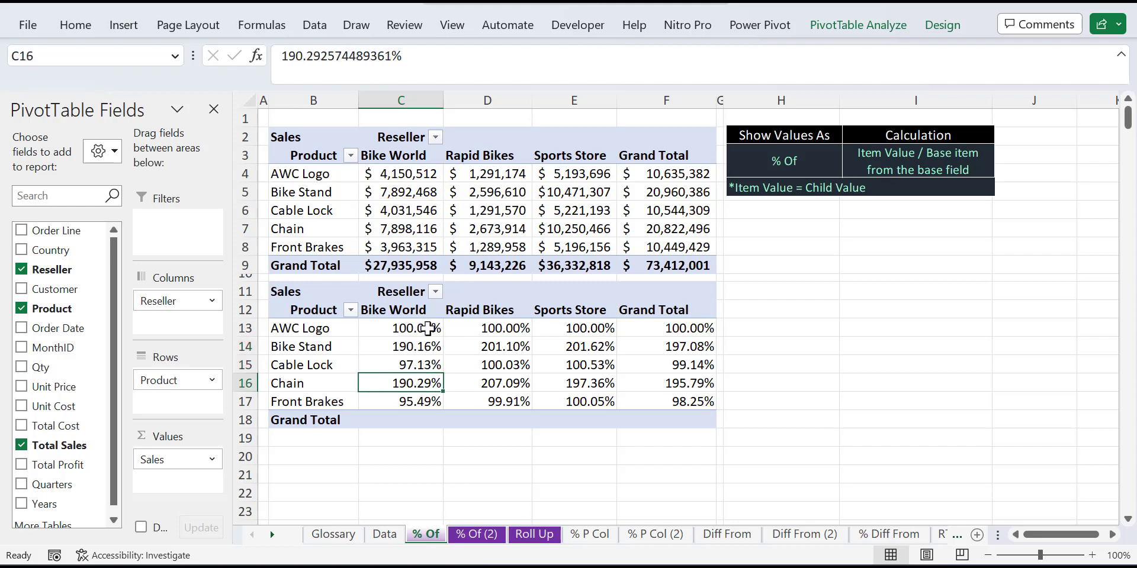
click(336, 328)
click(324, 347)
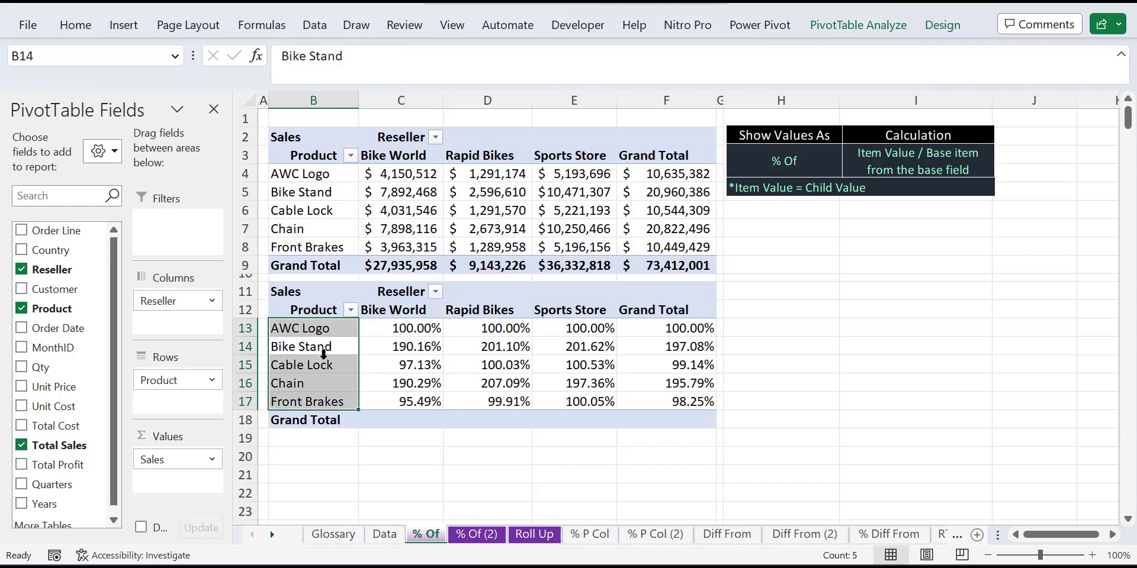
click(323, 365)
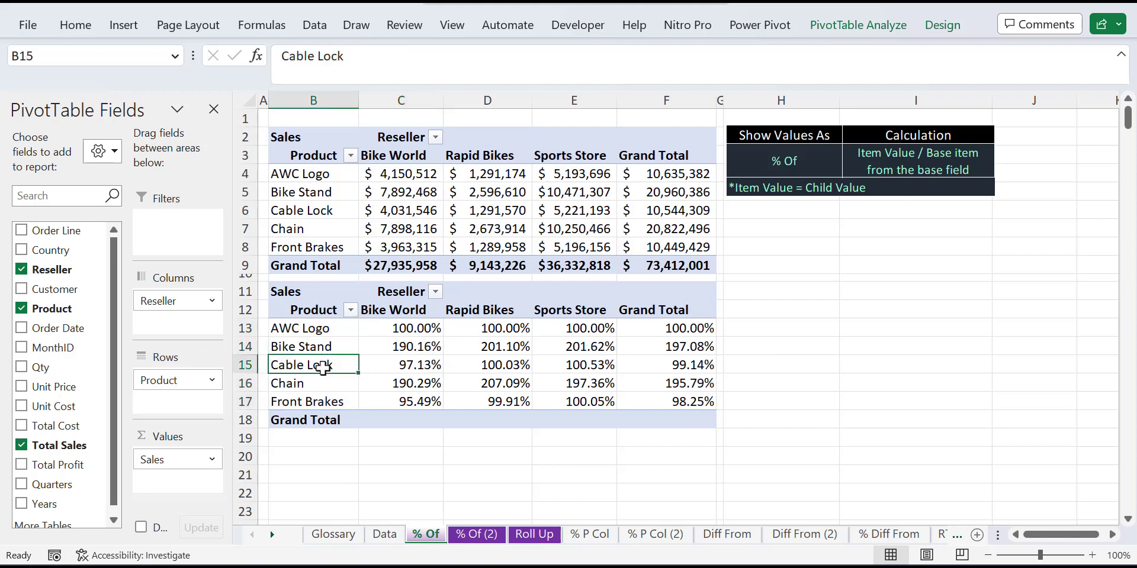
- Change the % Of base item to (previous) and compare Bike World's Bike Stand and Cable Lock percentages with the upper table's sales
right_click(424, 327)
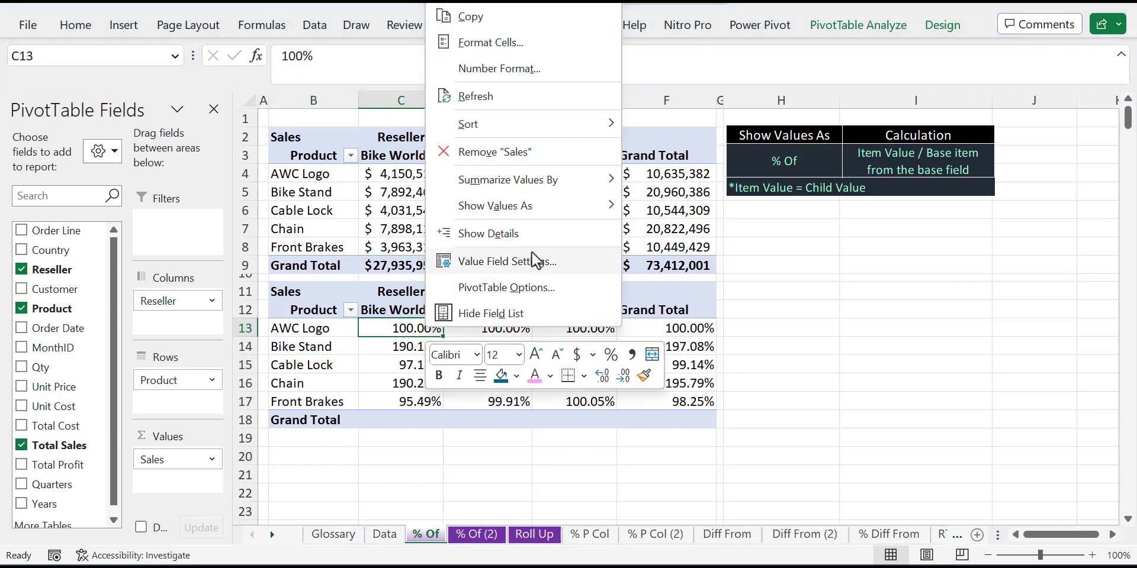
mouse_move(569, 209)
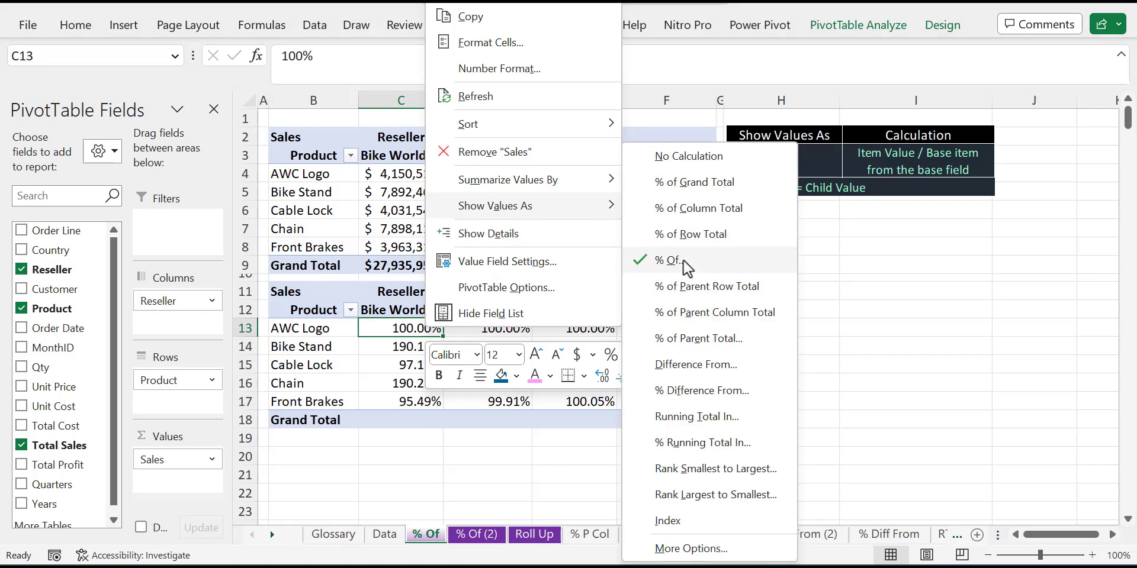
click(686, 267)
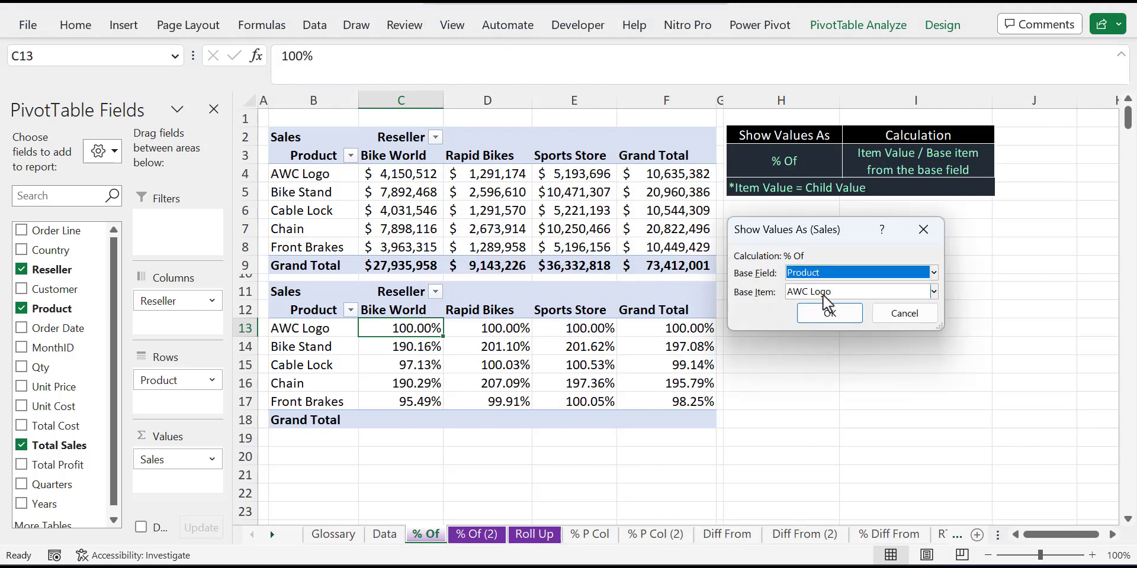
click(822, 293)
click(820, 313)
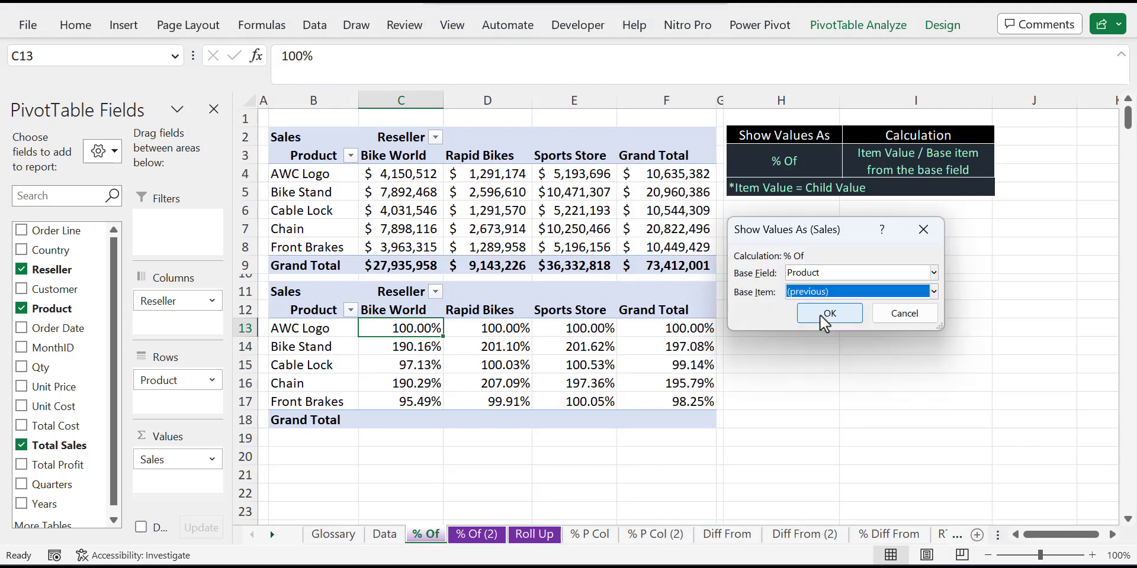
click(819, 314)
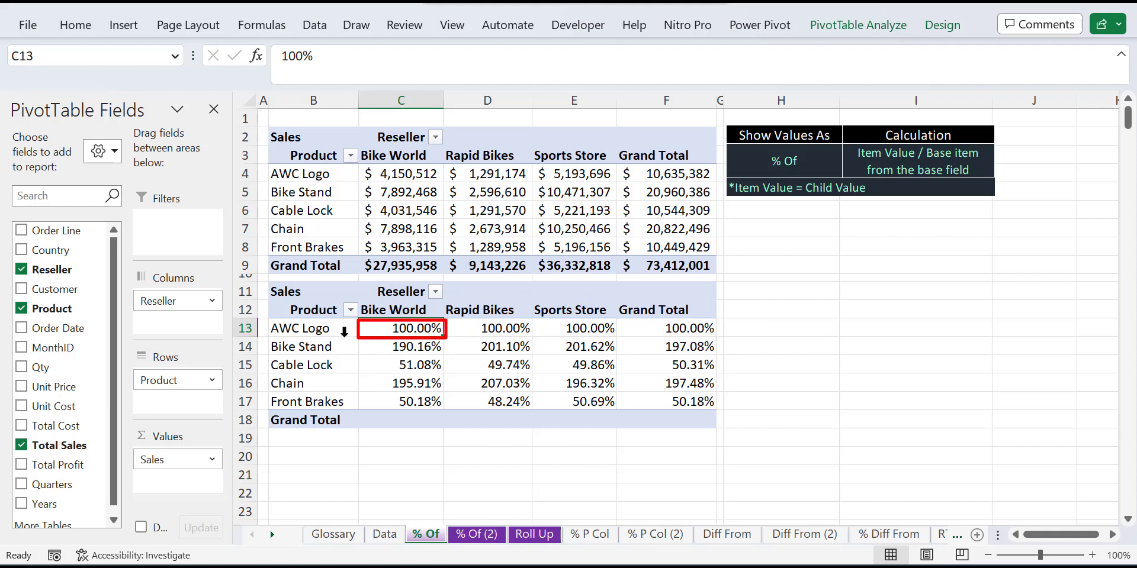
click(437, 346)
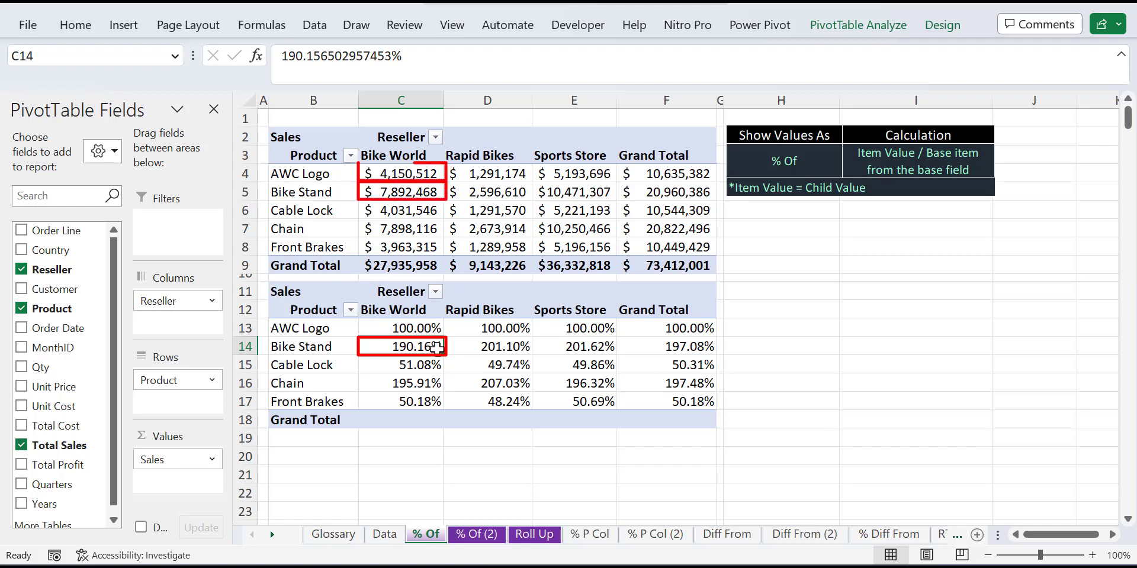
click(424, 368)
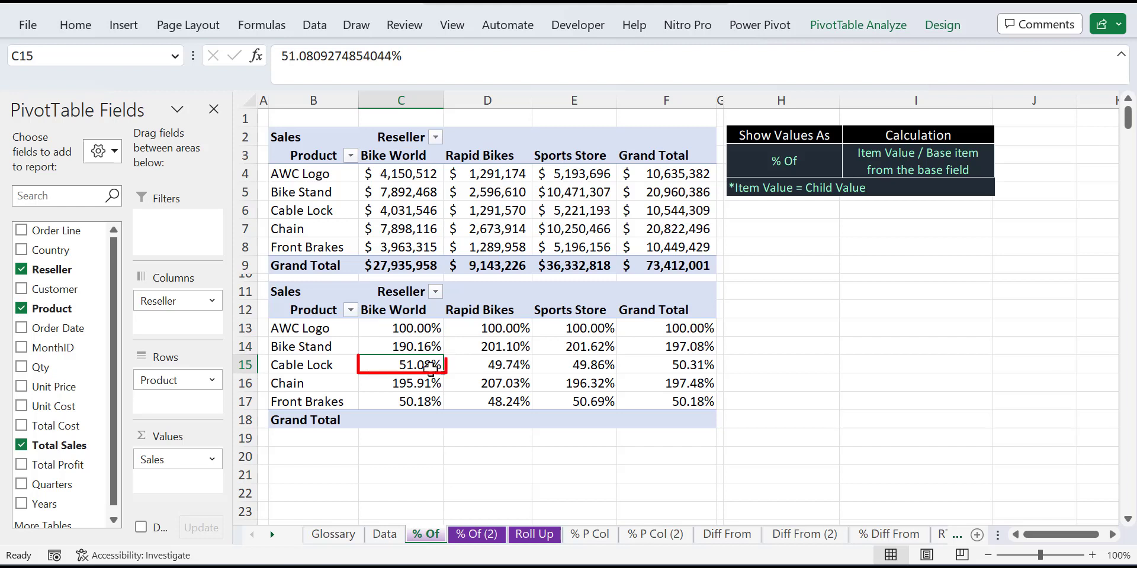
click(405, 212)
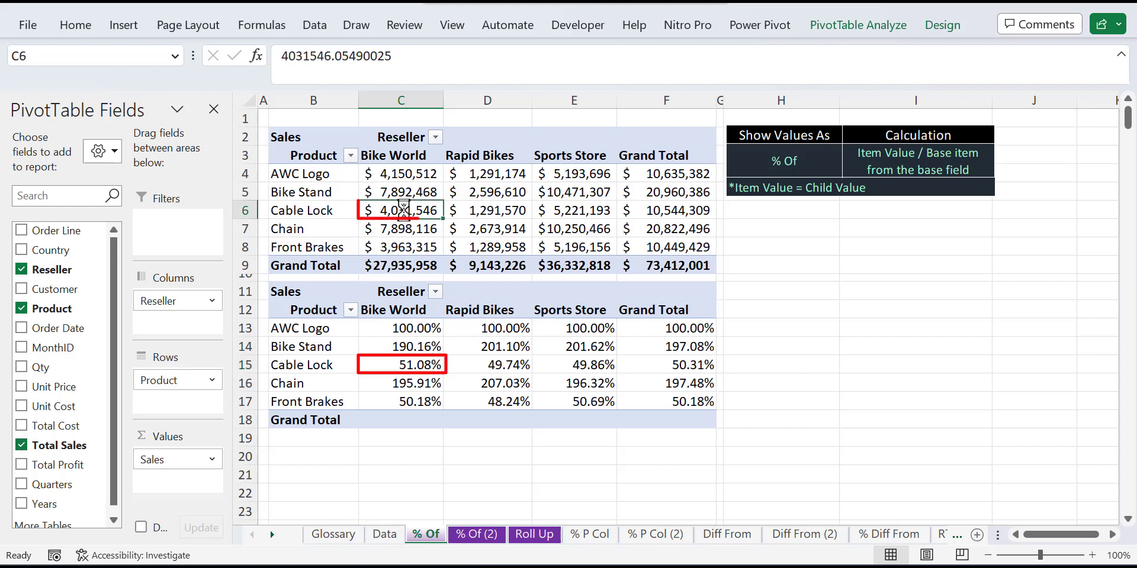
click(413, 191)
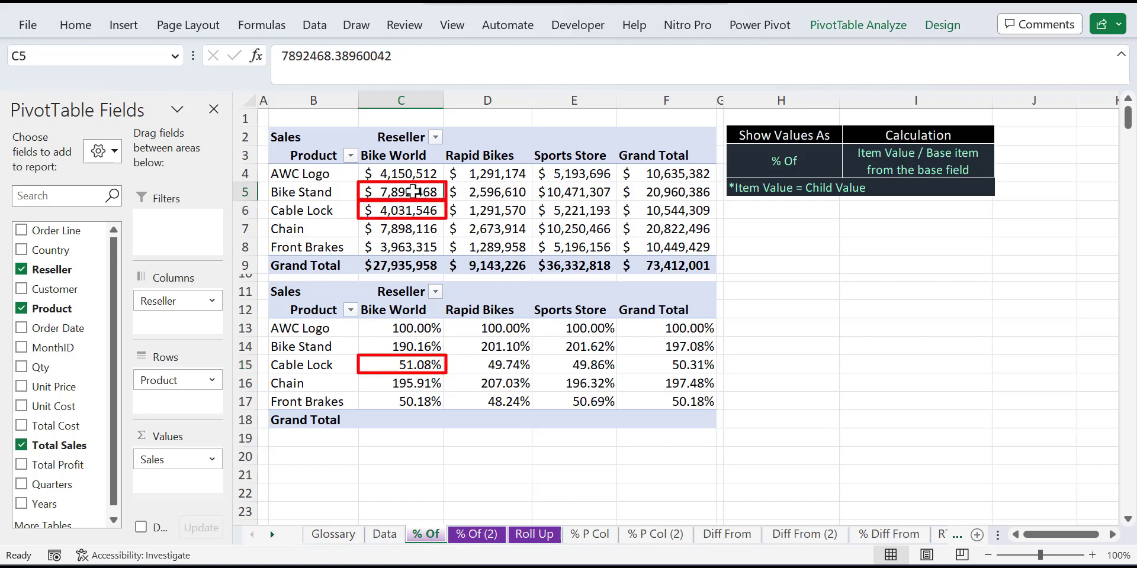
- Change the lower pivot table's % Of calculation to use (next) as the base item of the Product field
right_click(413, 331)
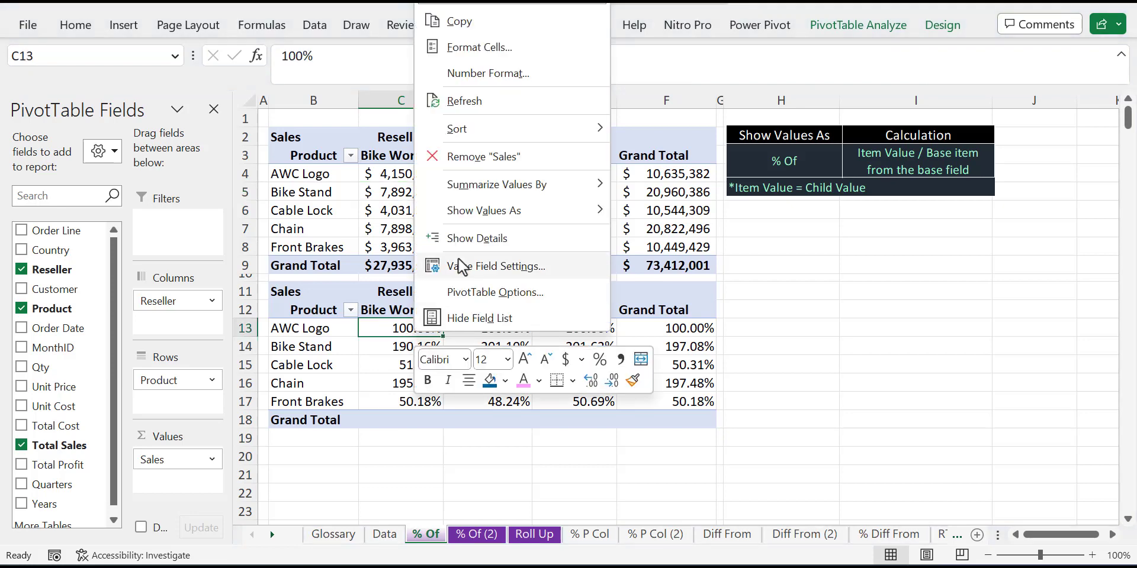
mouse_move(508, 215)
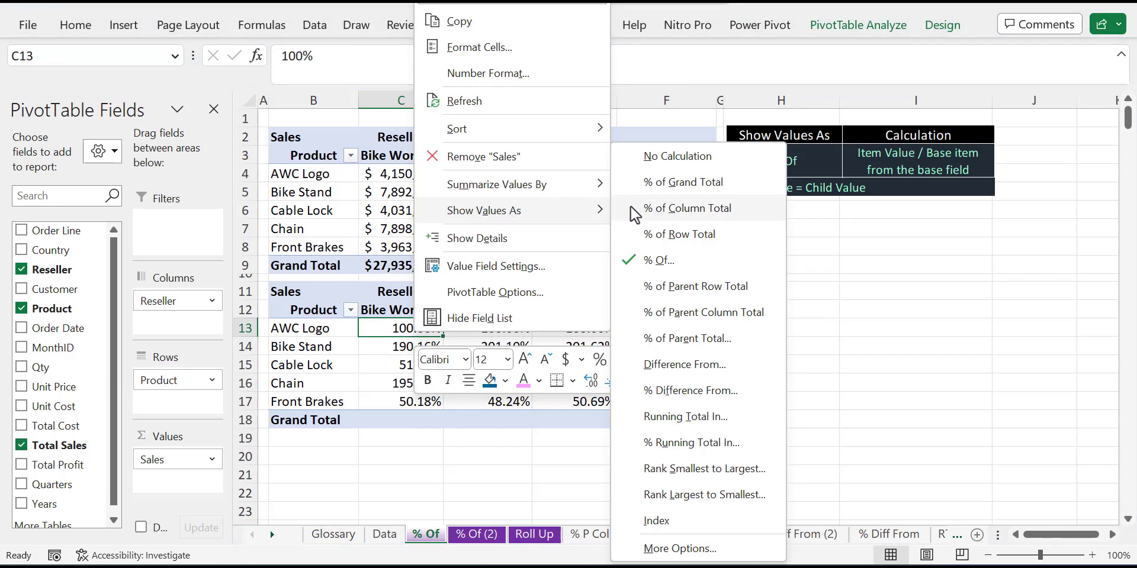
click(690, 262)
click(819, 291)
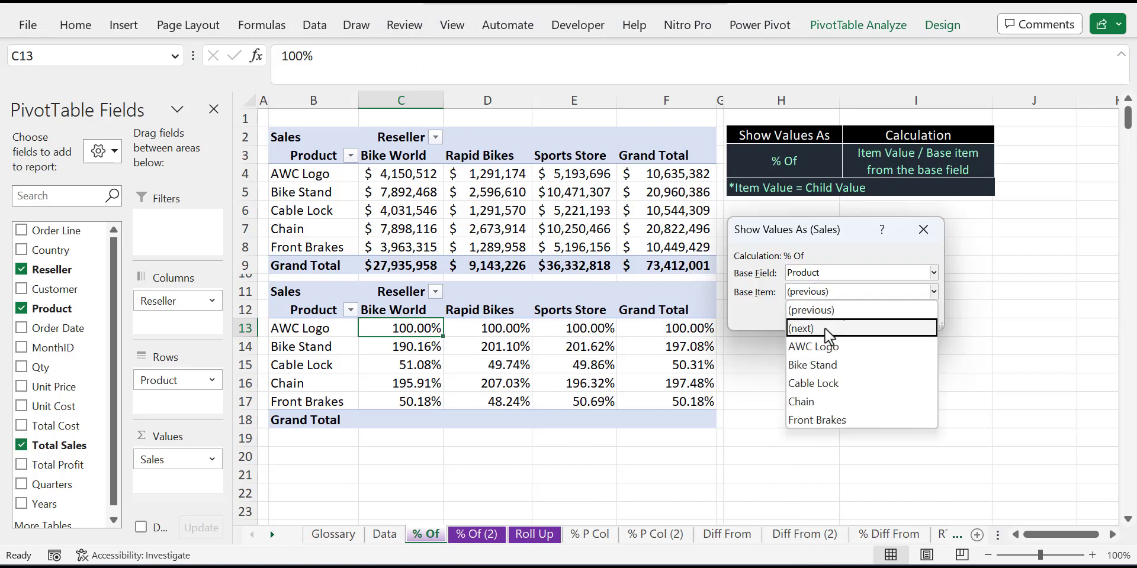
click(825, 327)
click(829, 313)
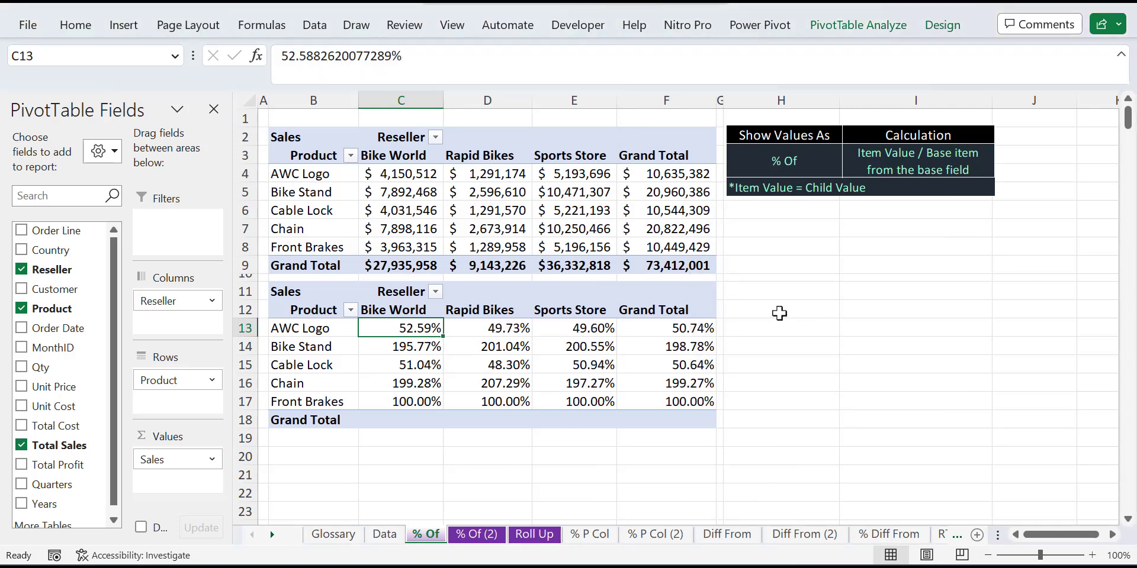
- Set the lower pivot table's % Of calculation to base field Reseller and base item Bike World
right_click(434, 327)
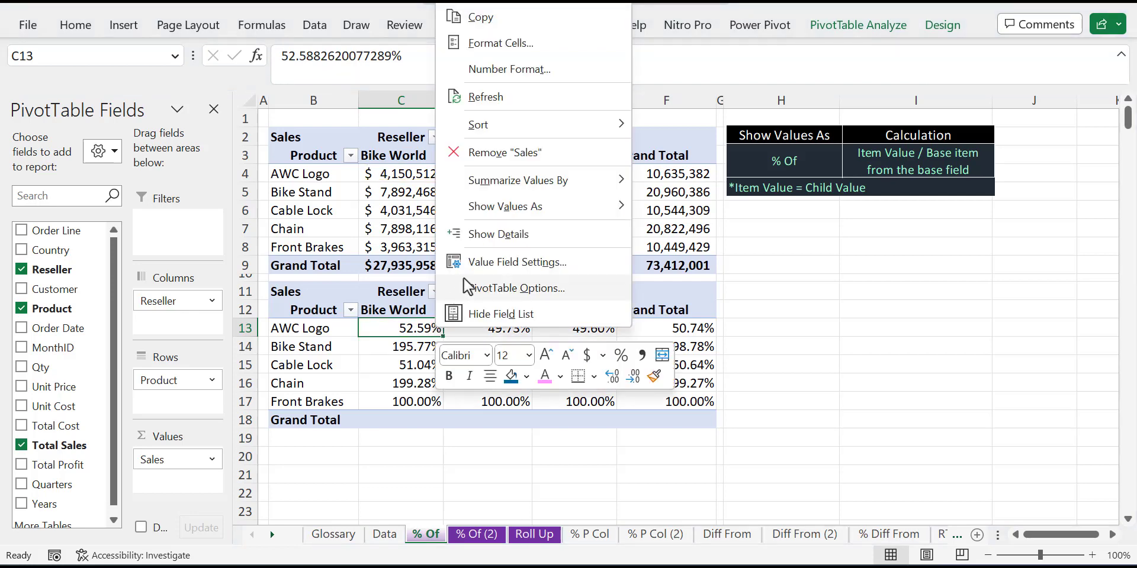
mouse_move(537, 199)
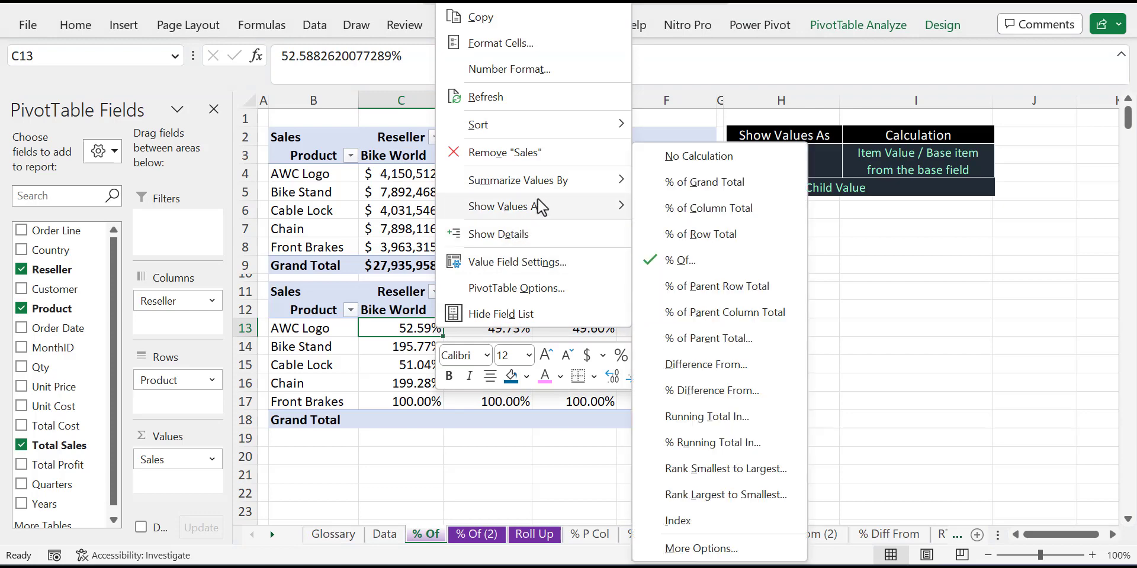
click(697, 263)
click(837, 274)
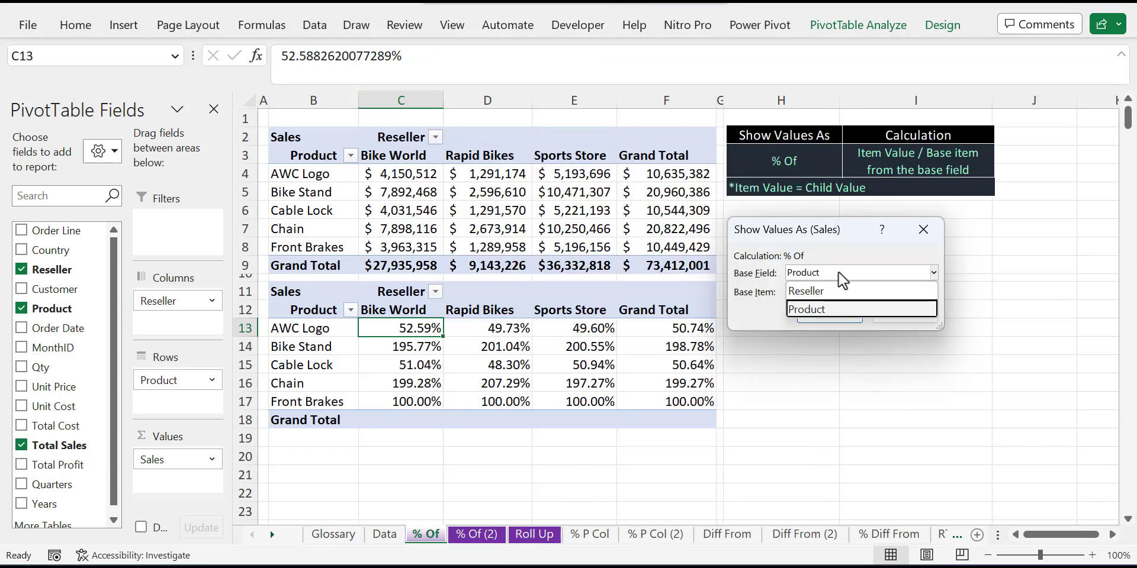
click(832, 291)
click(829, 292)
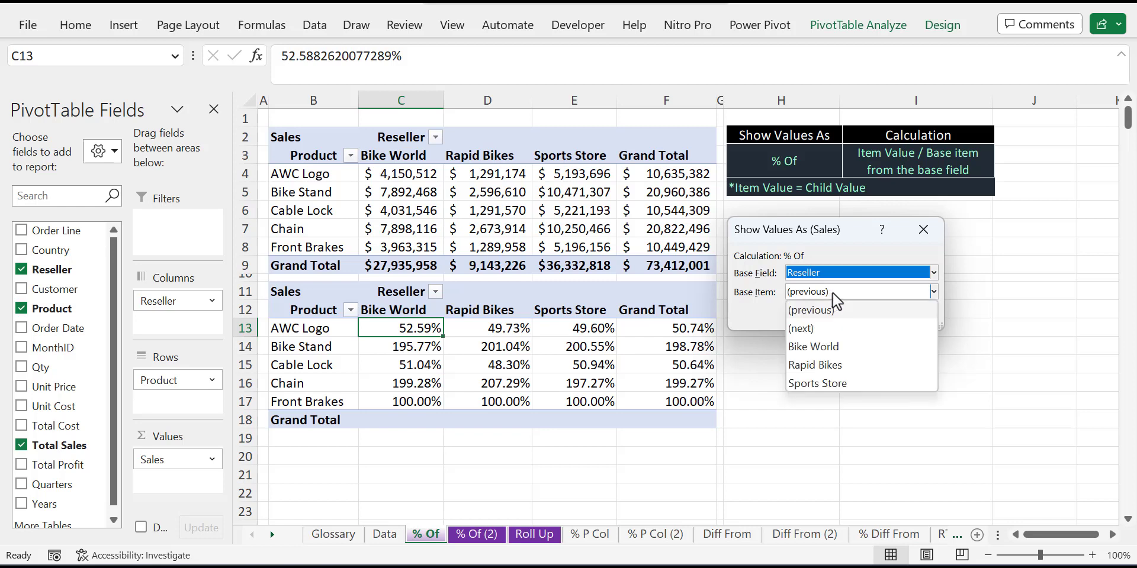
click(829, 351)
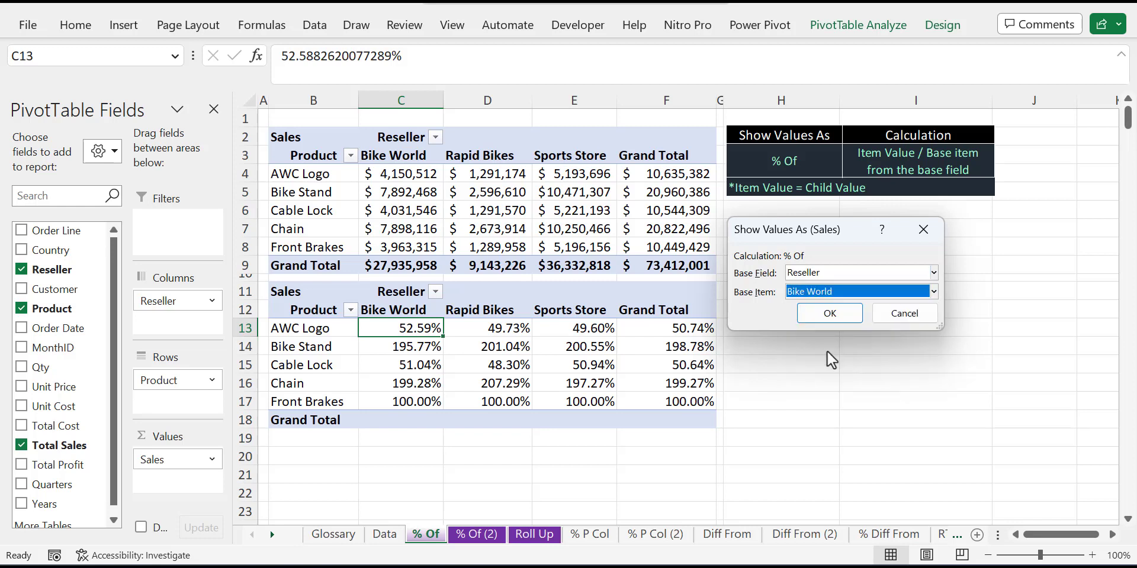
click(836, 316)
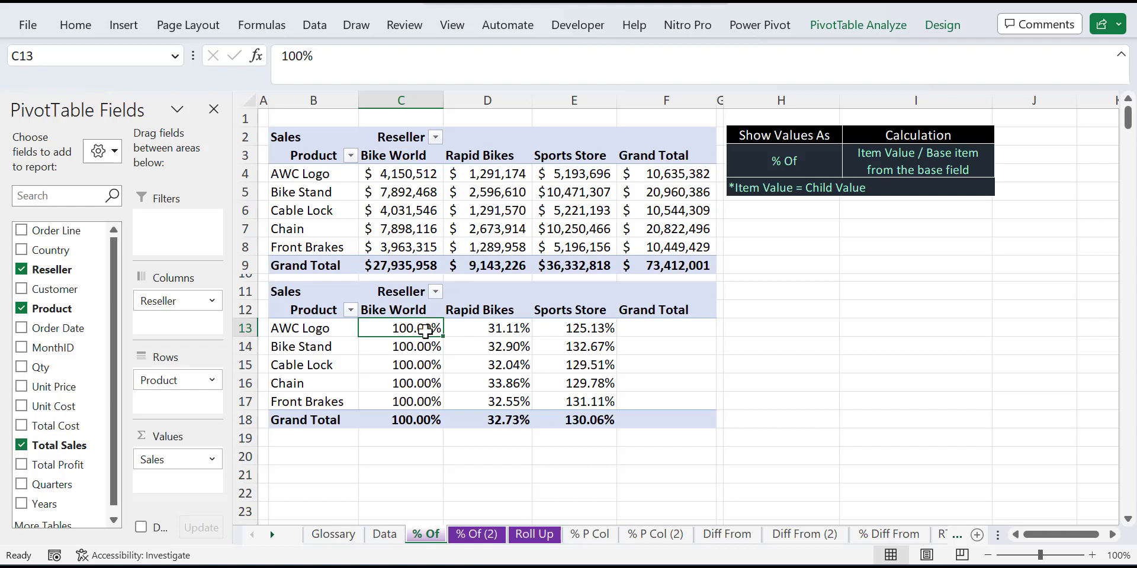
- Check Rapid Bikes' AWC Logo percentage, then open the % Of (2) sheet and review the Product filter and Canada grand total
click(492, 329)
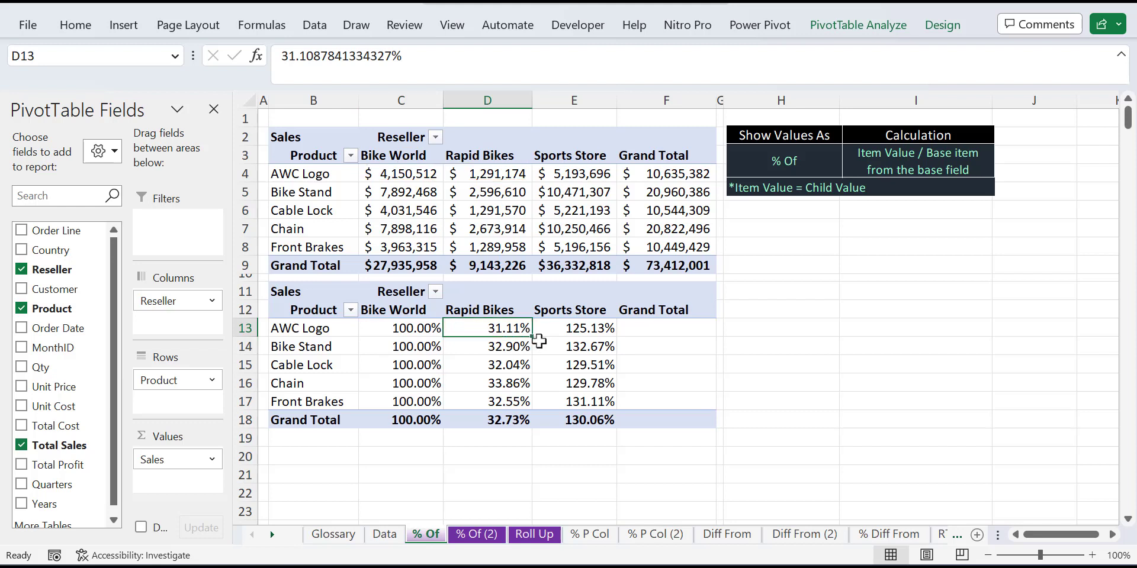
key(ctrl+Page_Down)
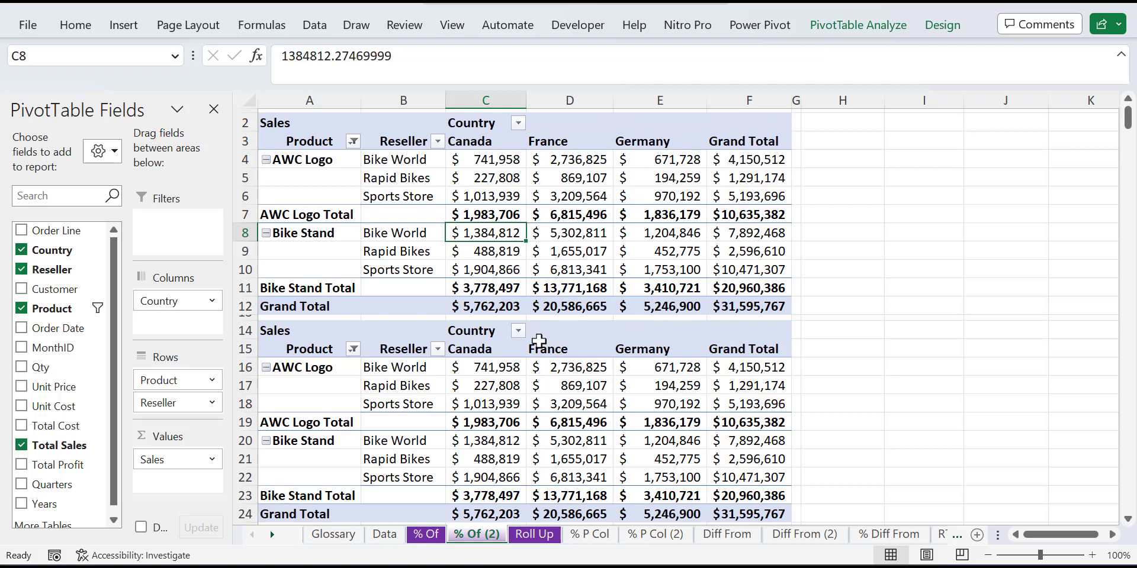
click(353, 349)
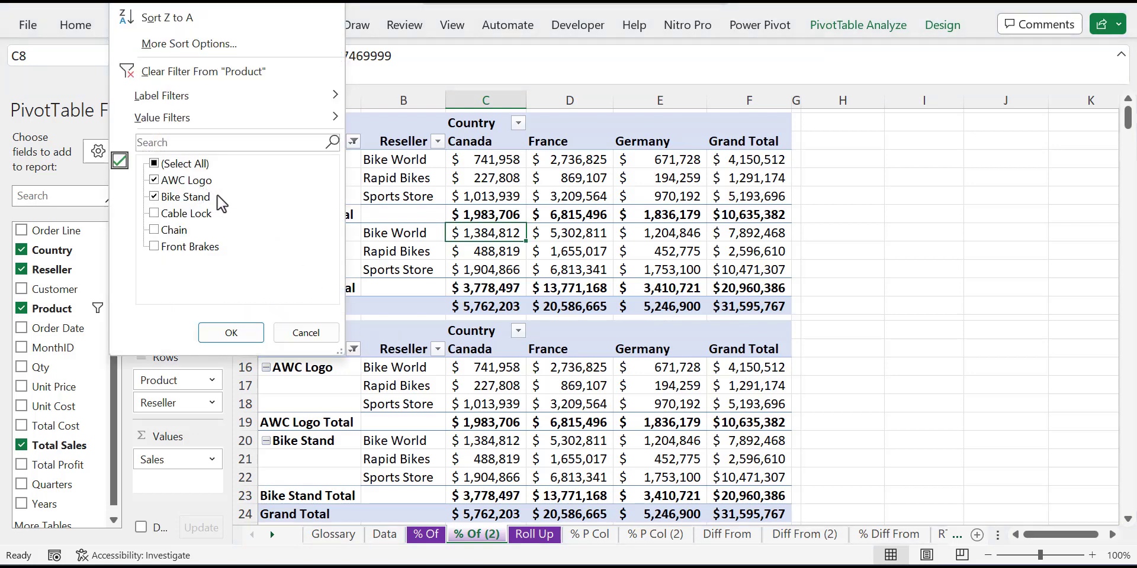
key(Escape)
click(497, 306)
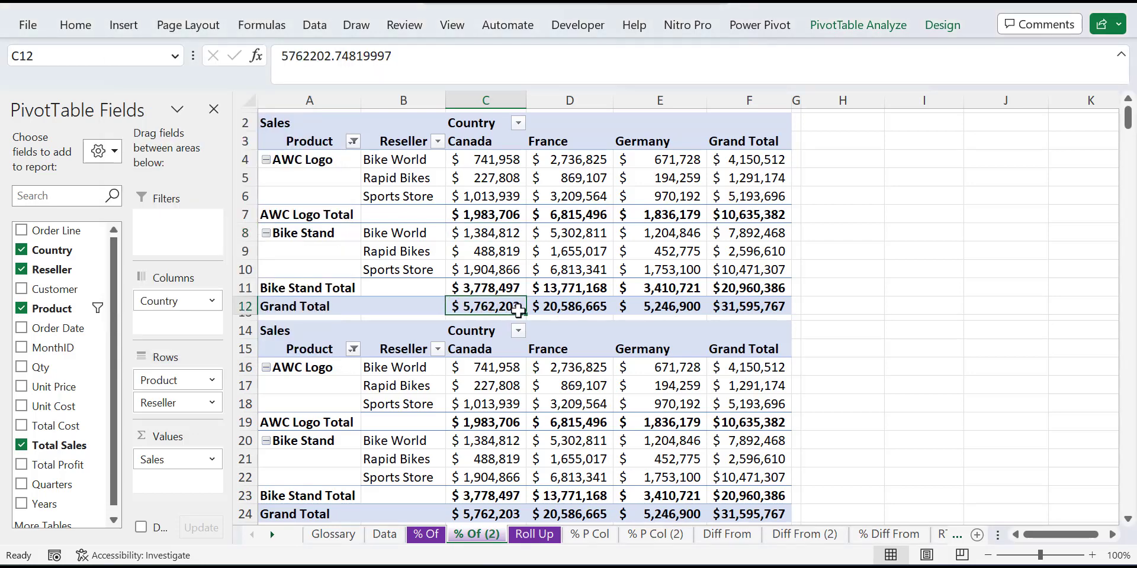
- Show the lower pivot table's sales as % Of with base field Reseller and base item Bike World
right_click(484, 367)
mouse_move(580, 247)
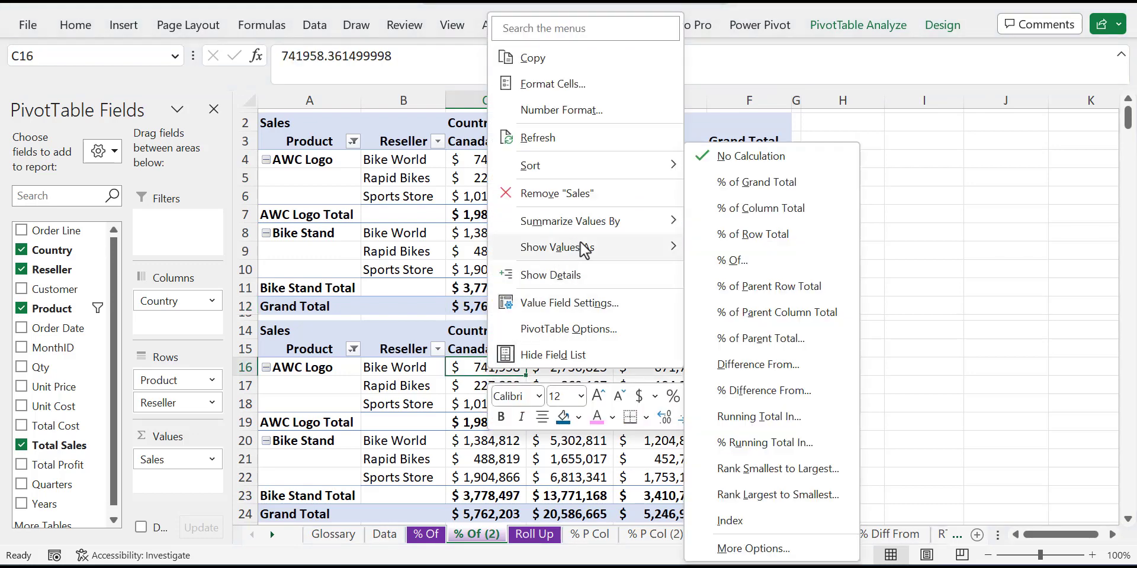
click(750, 263)
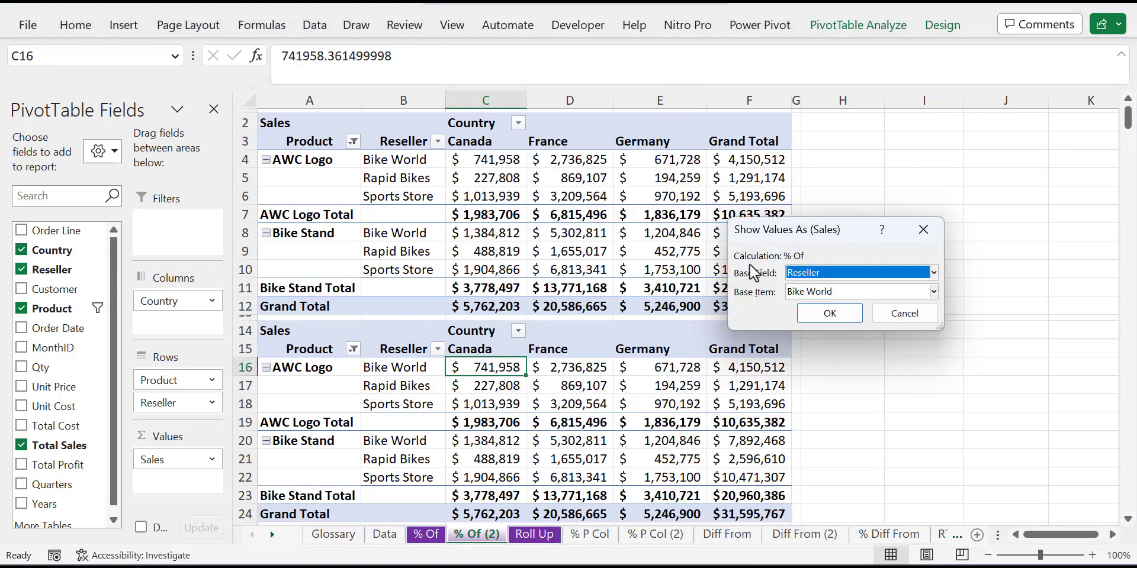
click(841, 291)
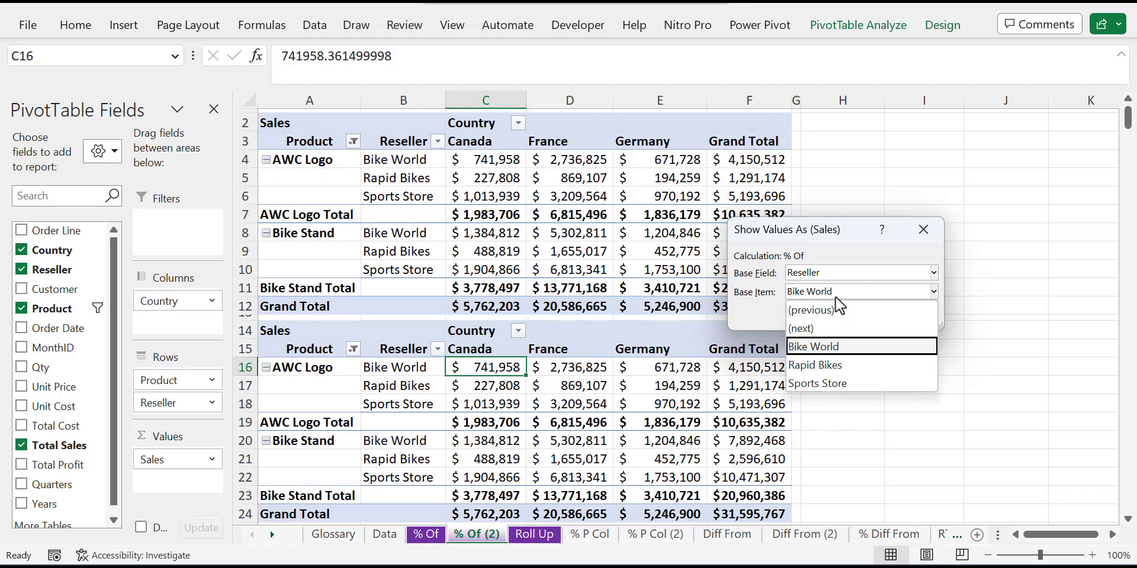
click(826, 347)
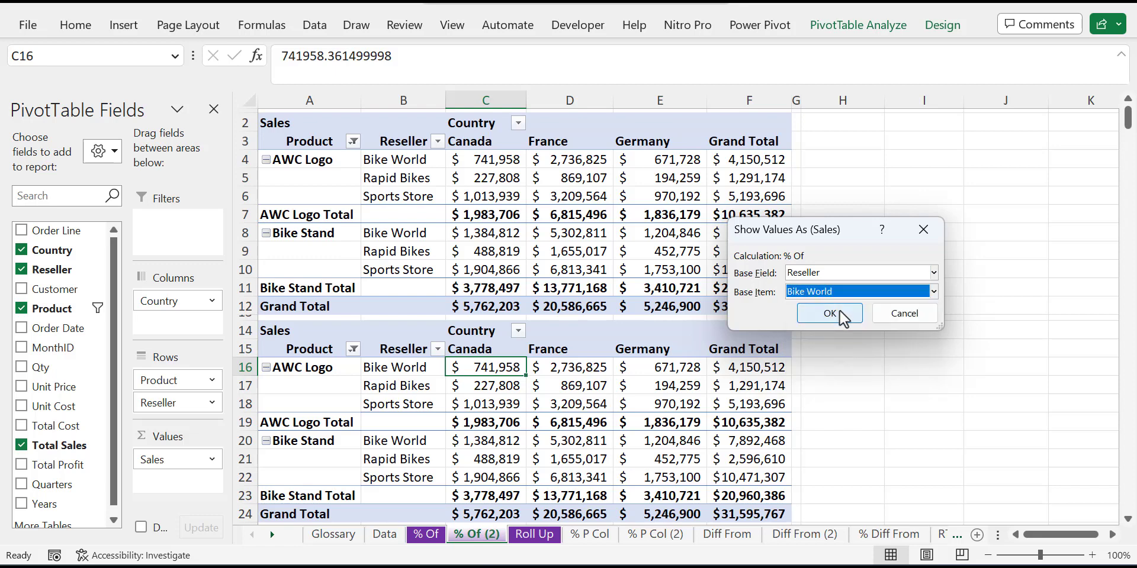
click(841, 314)
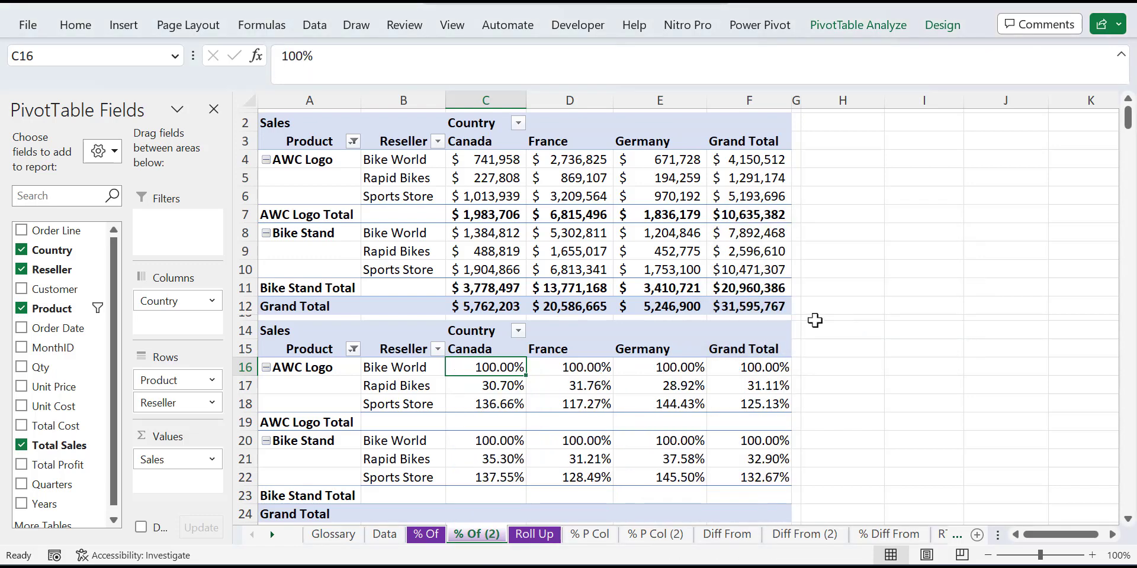
- Examine Rapid Bikes' Canada percentages for AWC Logo and Bike Stand, and review the % Of base field and base item settings
click(516, 388)
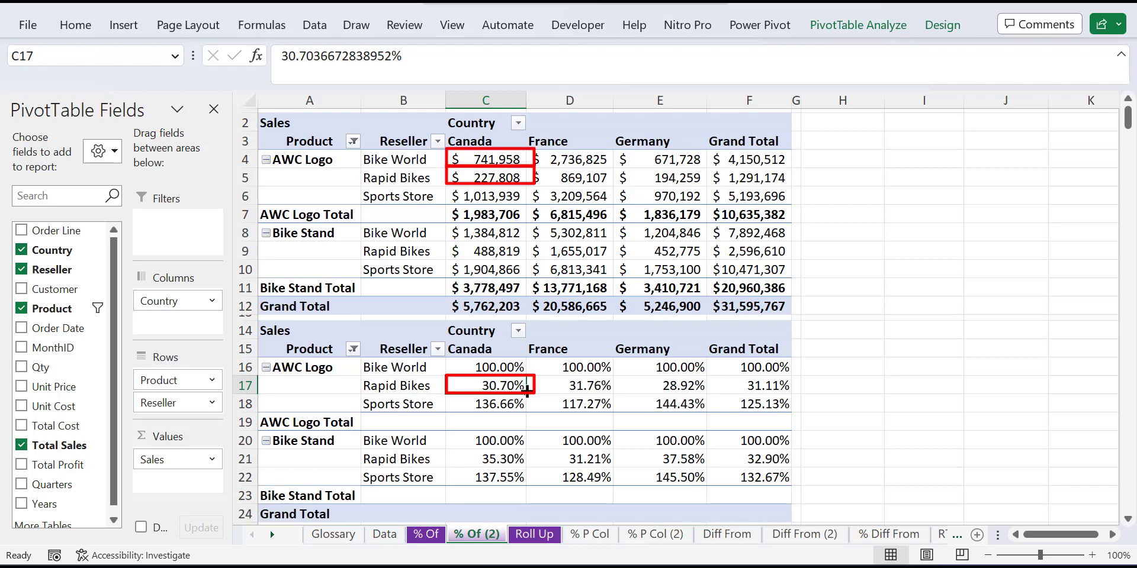
click(507, 458)
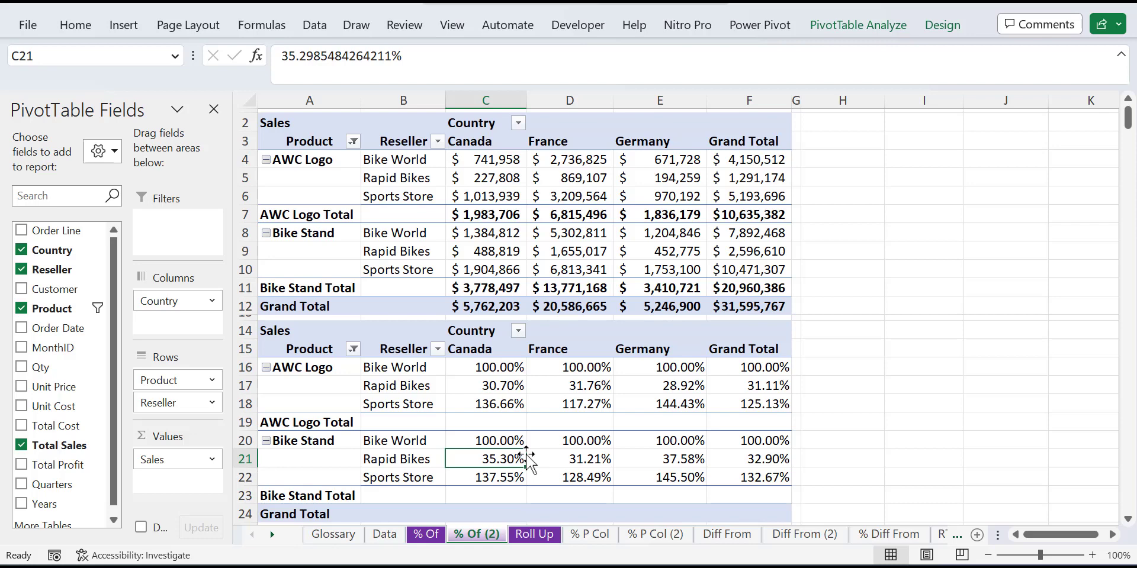
right_click(503, 368)
mouse_move(614, 245)
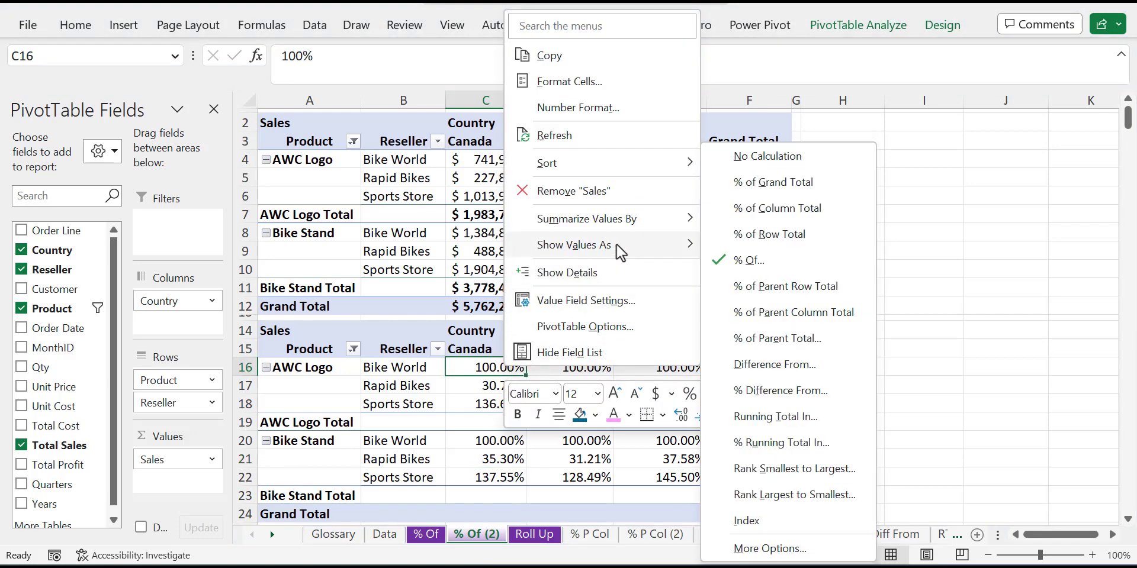
click(776, 256)
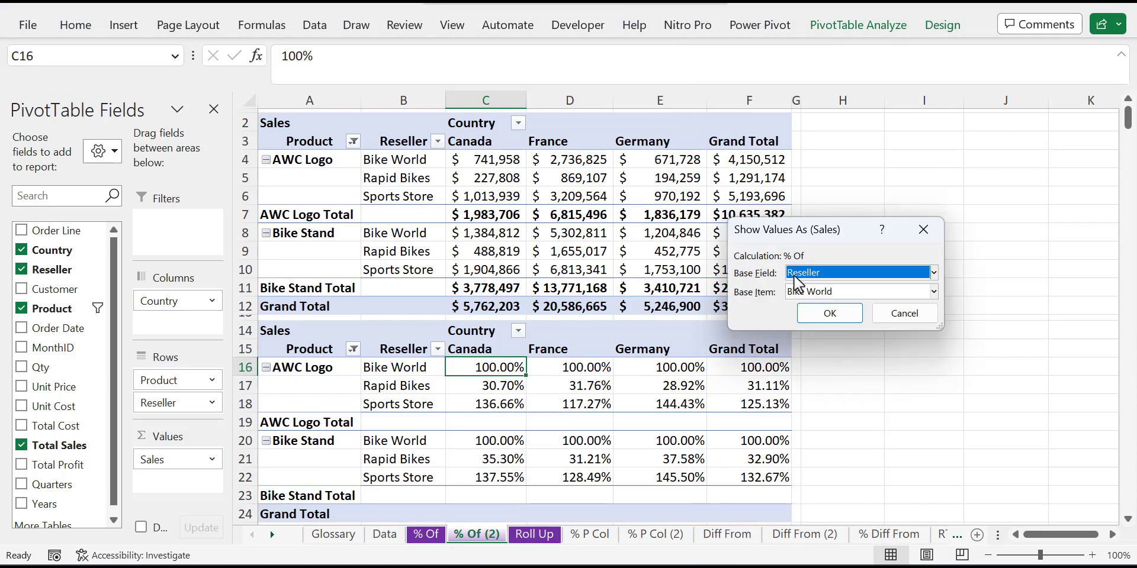
click(830, 313)
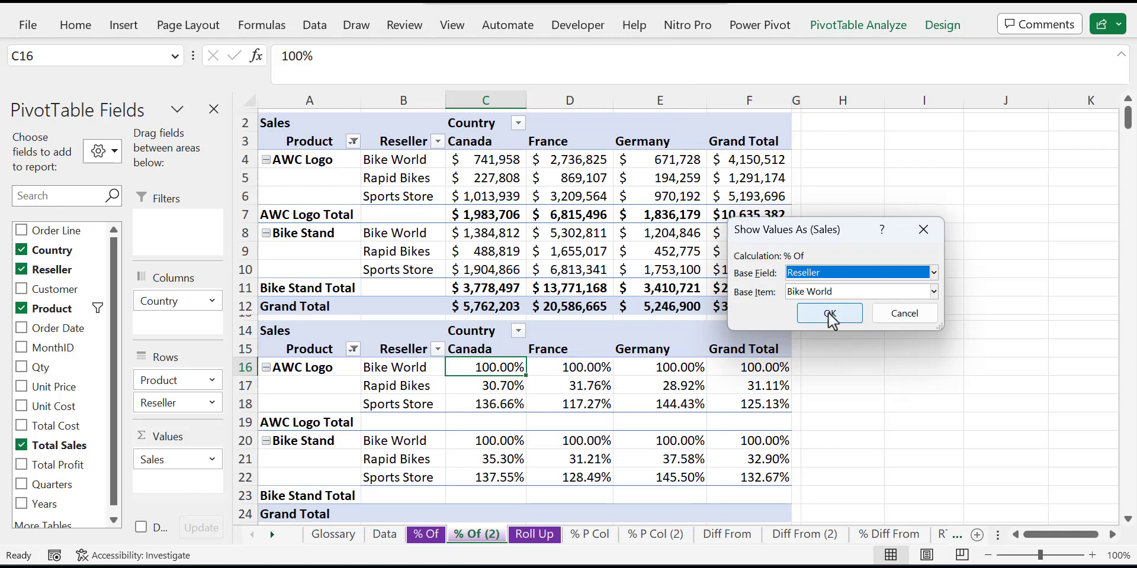
- Change the lower pivot table's calculation to % of Parent Total with Reseller as the base field
right_click(505, 369)
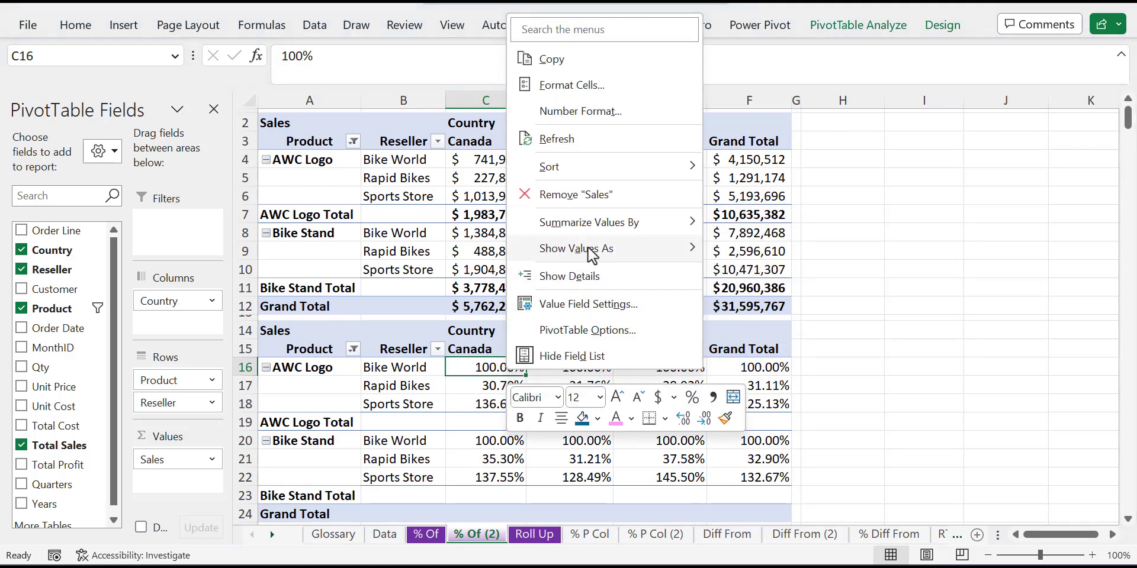
mouse_move(595, 247)
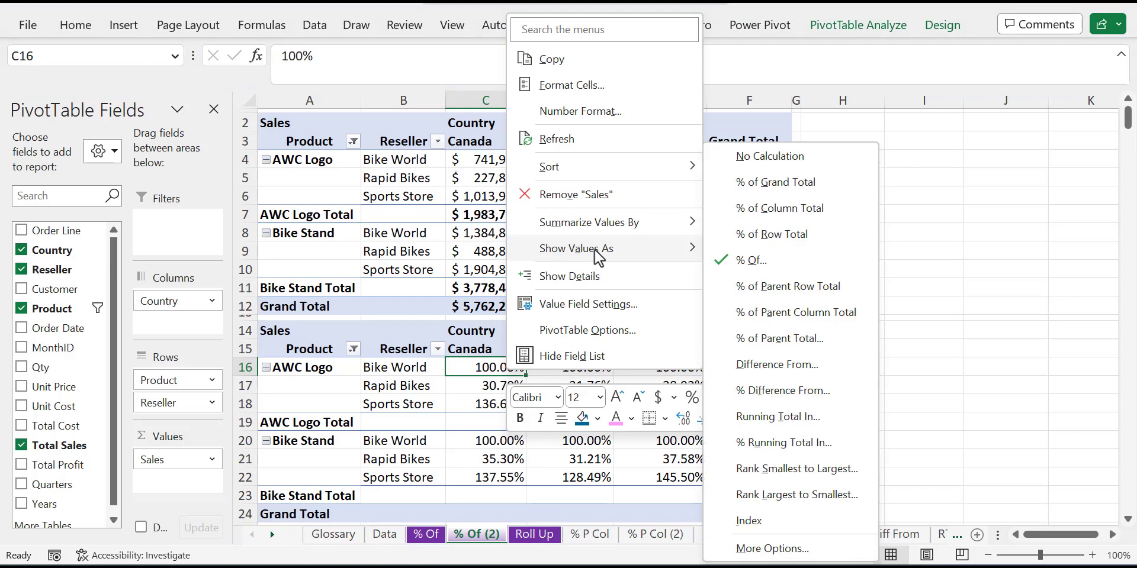
click(782, 338)
click(821, 282)
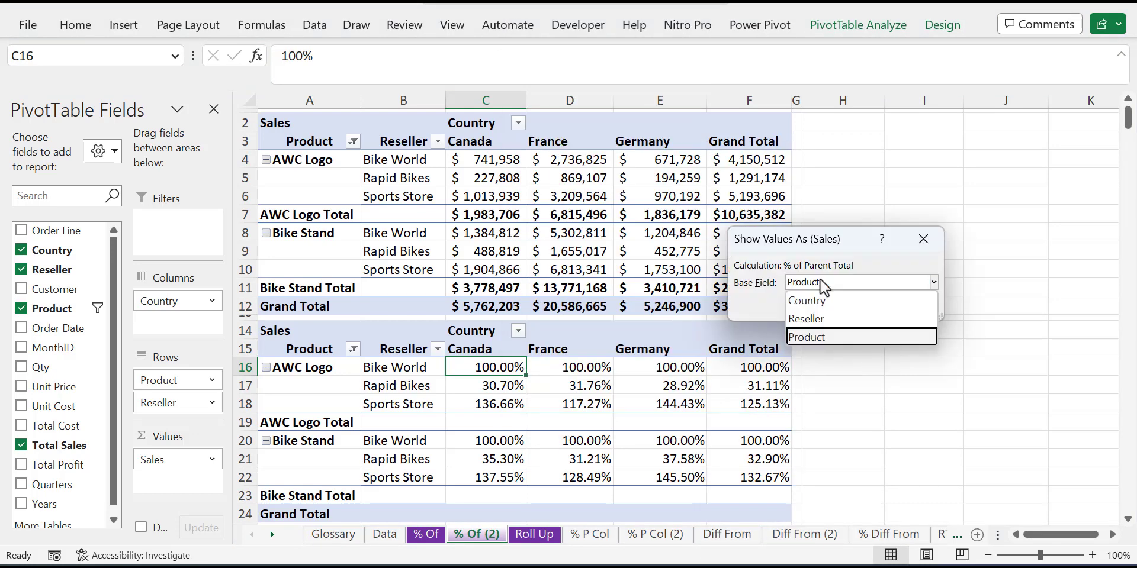
click(822, 320)
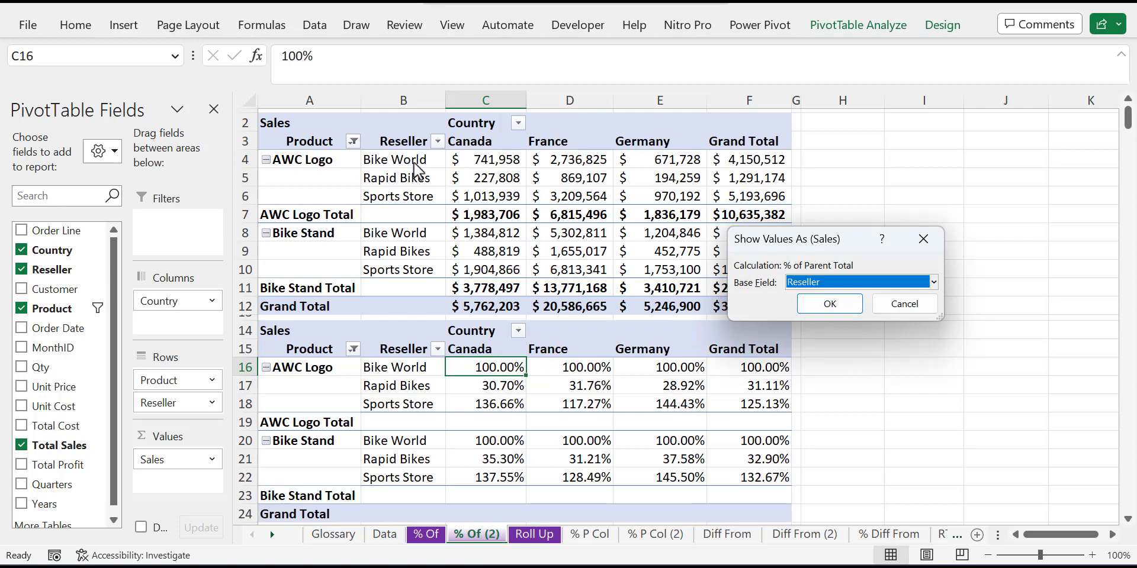
click(830, 303)
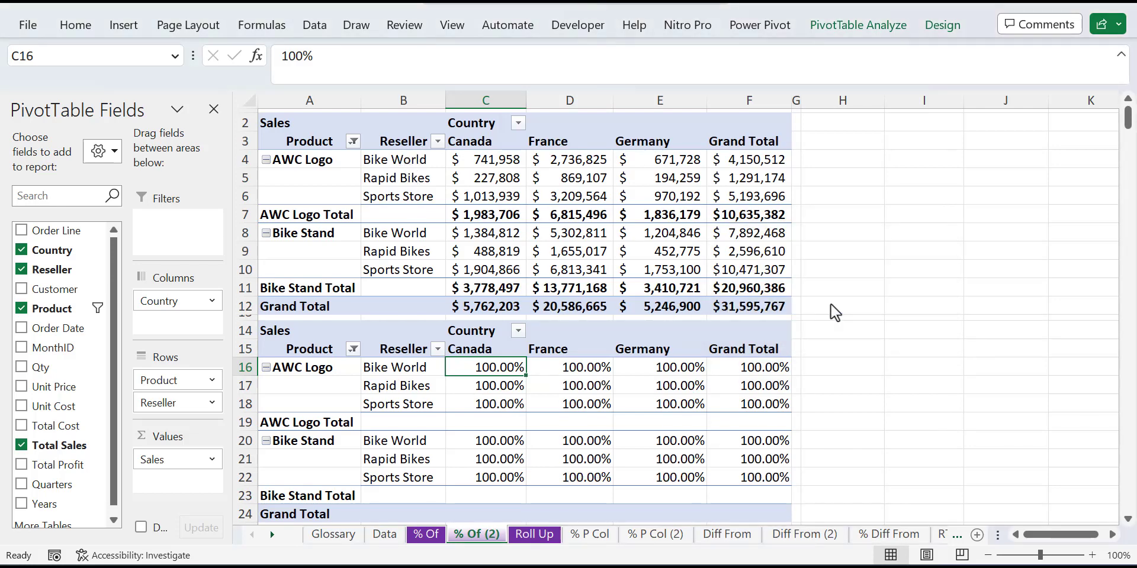
- Change the base field of the lower pivot table's % of Parent Total calculation to Country
right_click(520, 366)
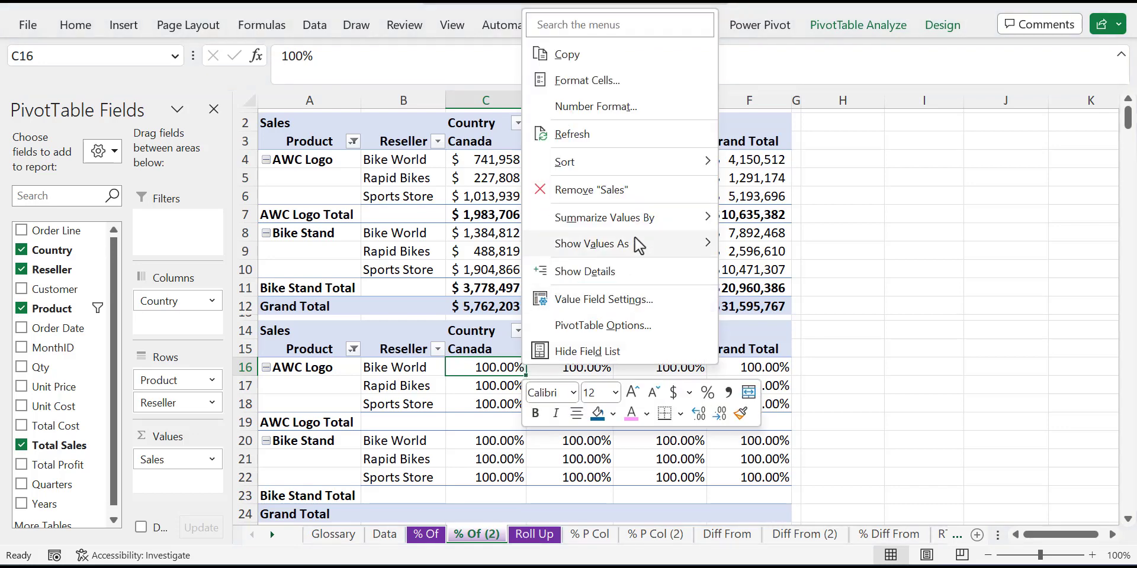
mouse_move(663, 242)
click(793, 343)
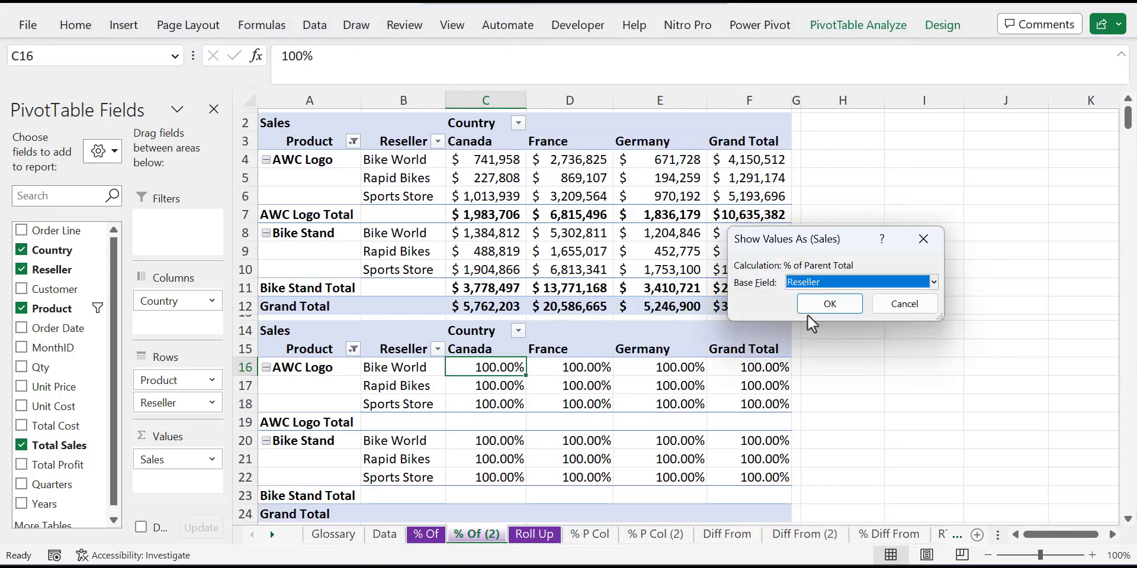
click(829, 283)
click(825, 302)
click(826, 306)
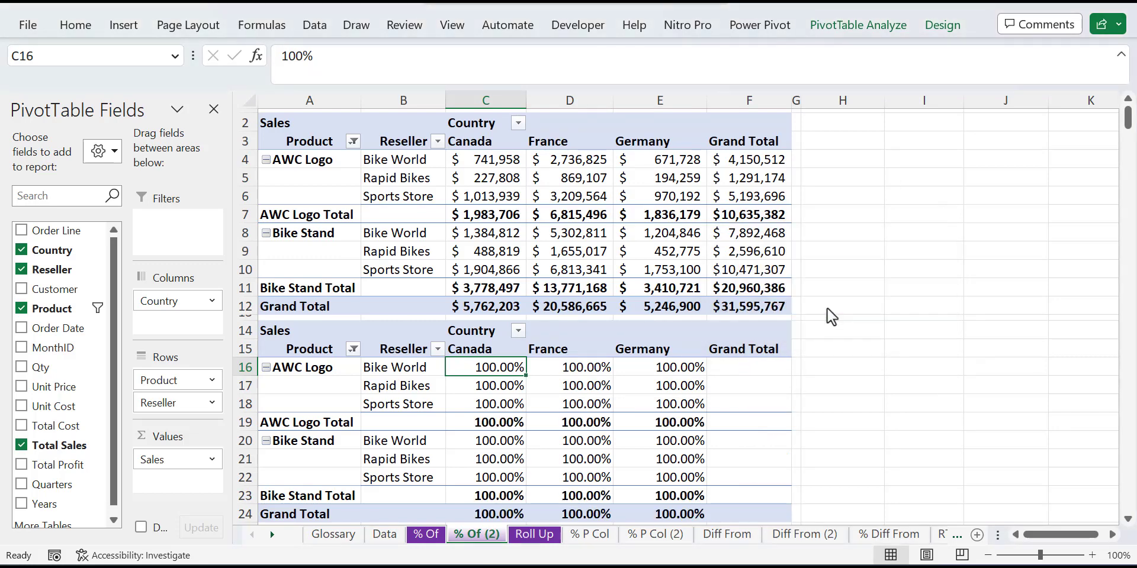
- Change the lower pivot table's calculation to % Of with base field Country and base item Canada
right_click(519, 369)
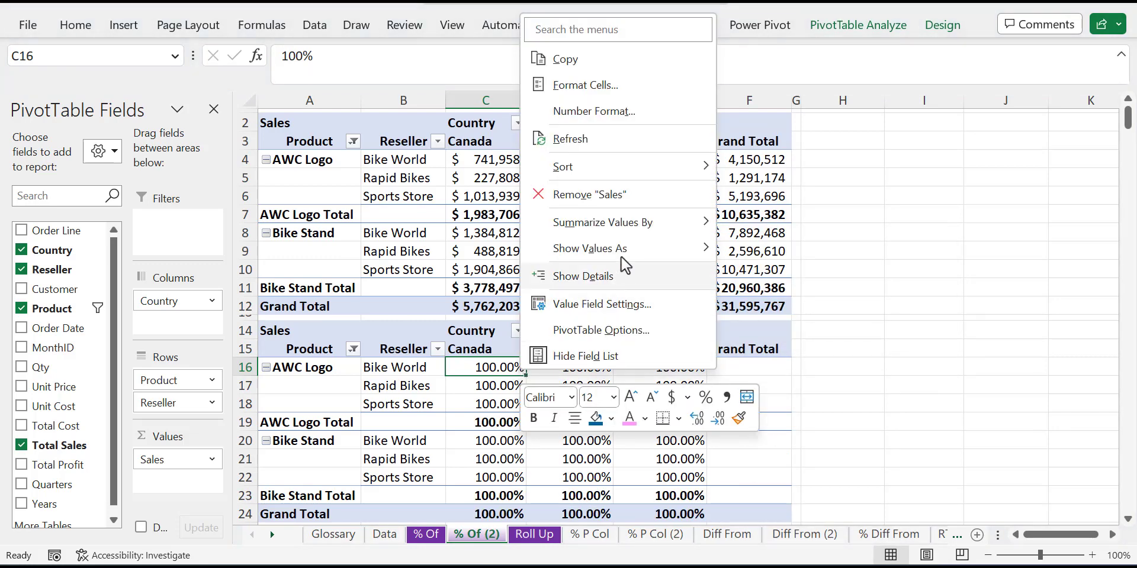
mouse_move(628, 251)
click(779, 272)
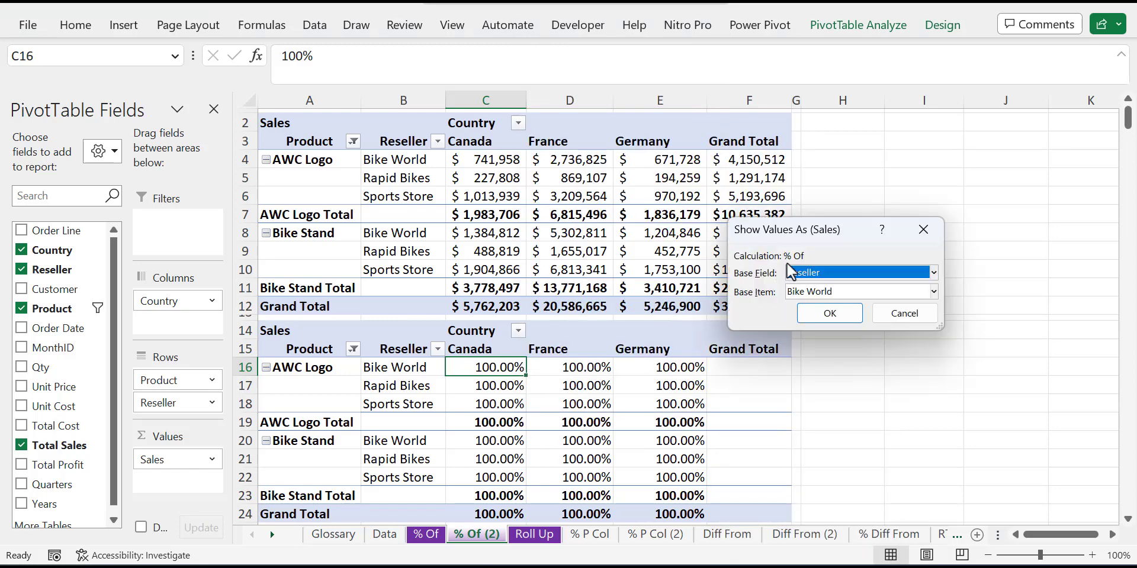
click(829, 274)
click(825, 293)
click(828, 292)
click(824, 346)
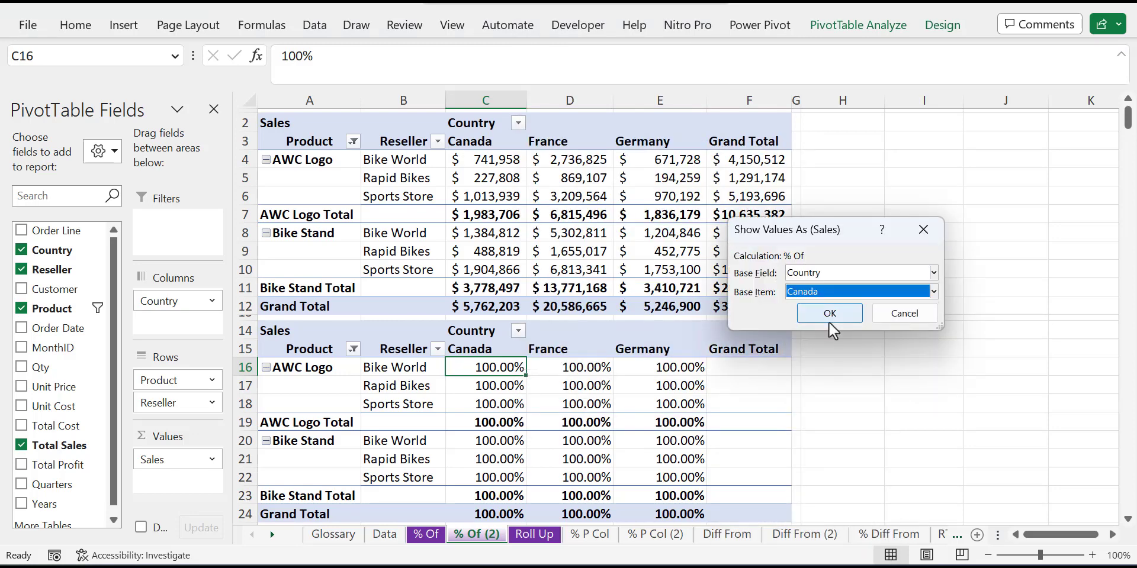
click(831, 319)
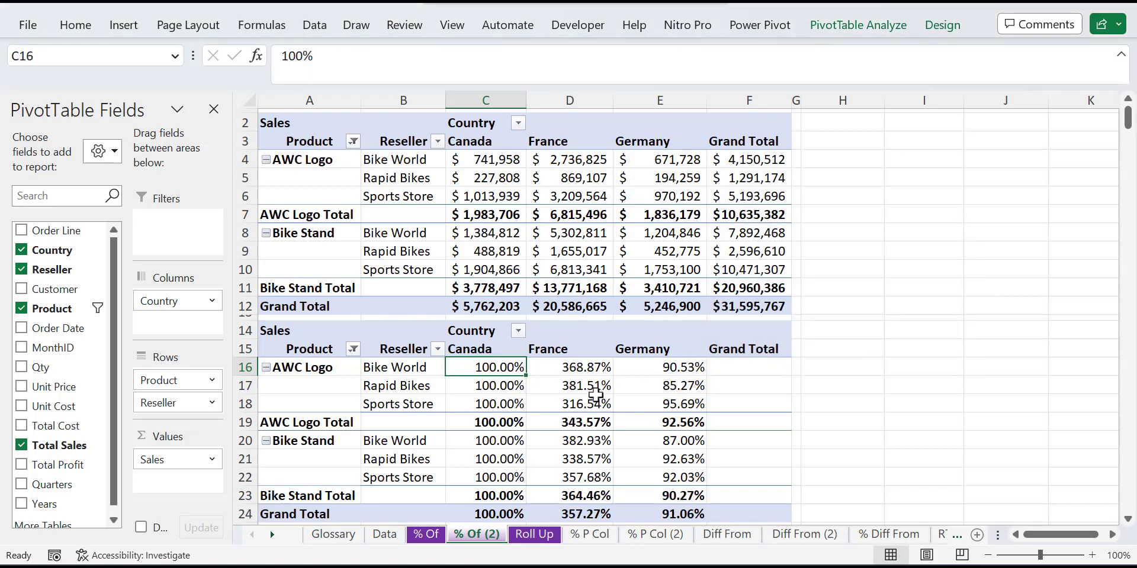